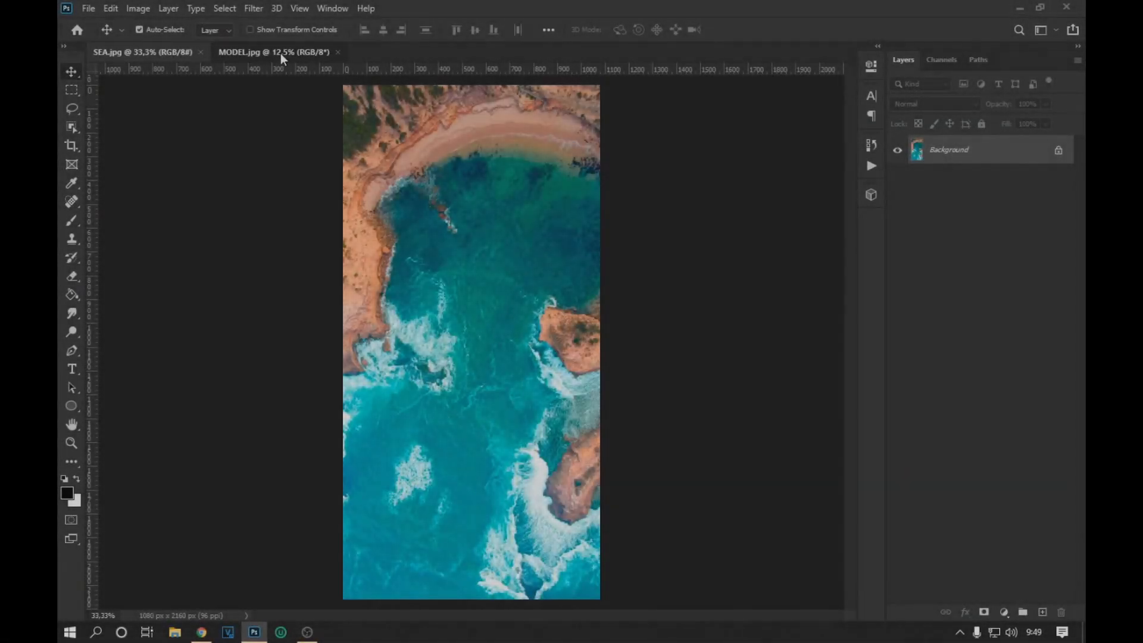
Copy the MODEL.jpg portrait and paste it into SEA.jpg as a new layer.
click(283, 54)
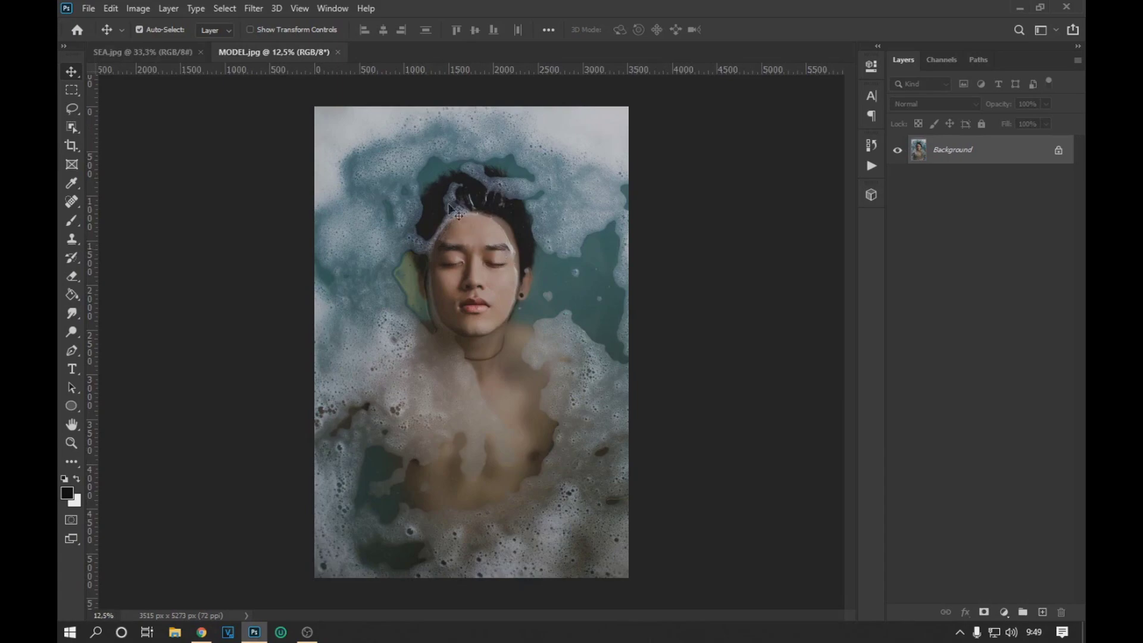
click(147, 54)
key(ctrl+v)
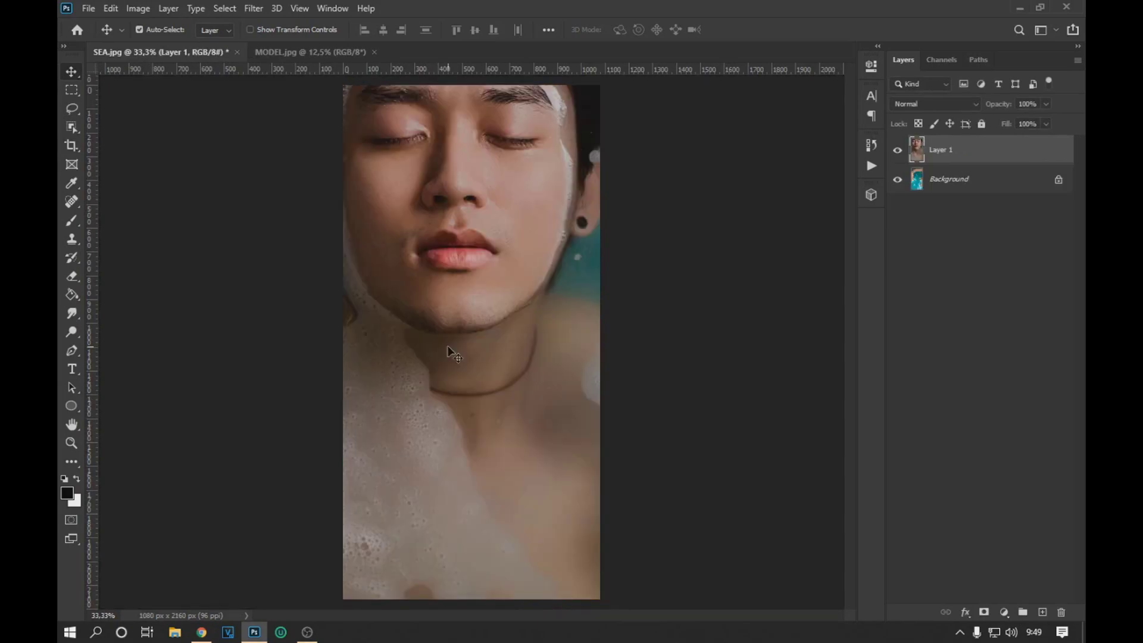
scroll(456, 341, down, 2)
scroll(457, 339, down, 2)
Free Transform the portrait smaller with a slight clockwise tilt over the lower half, then adjust its opacity slider.
key(ctrl+t)
drag(587, 161, 505, 273)
scroll(506, 274, up, 3)
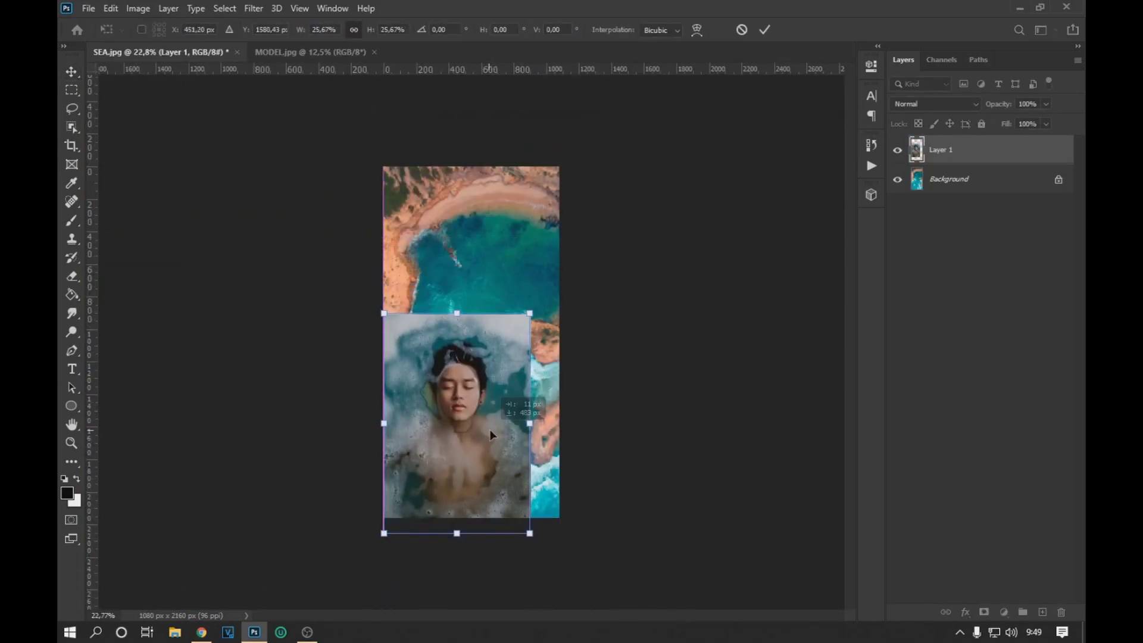
scroll(489, 429, up, 3)
drag(572, 279, 620, 258)
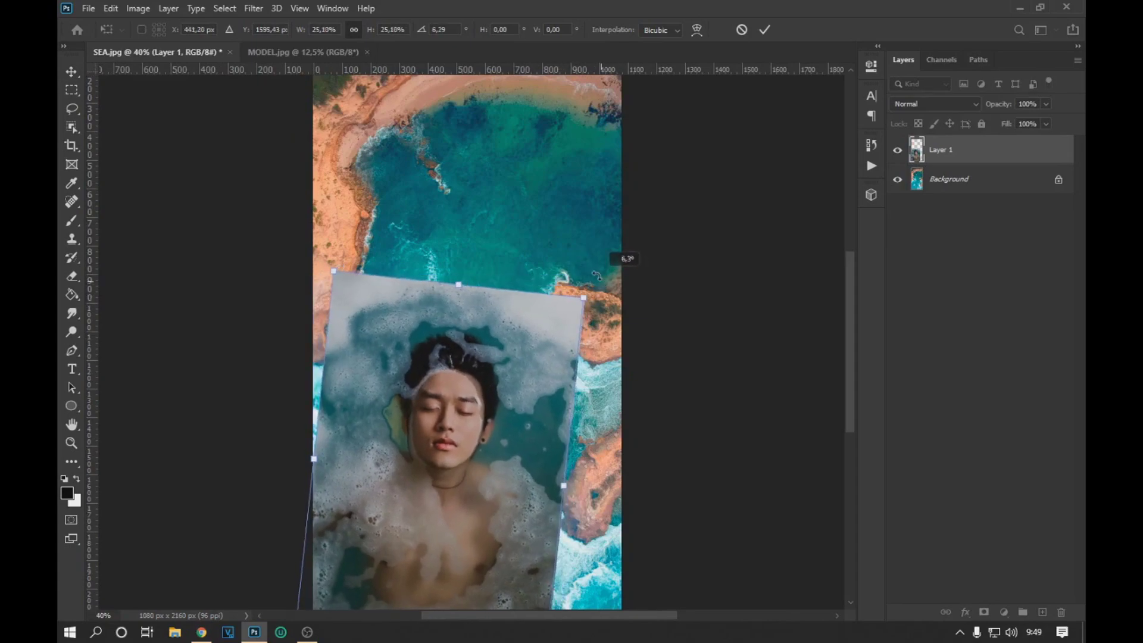
click(71, 76)
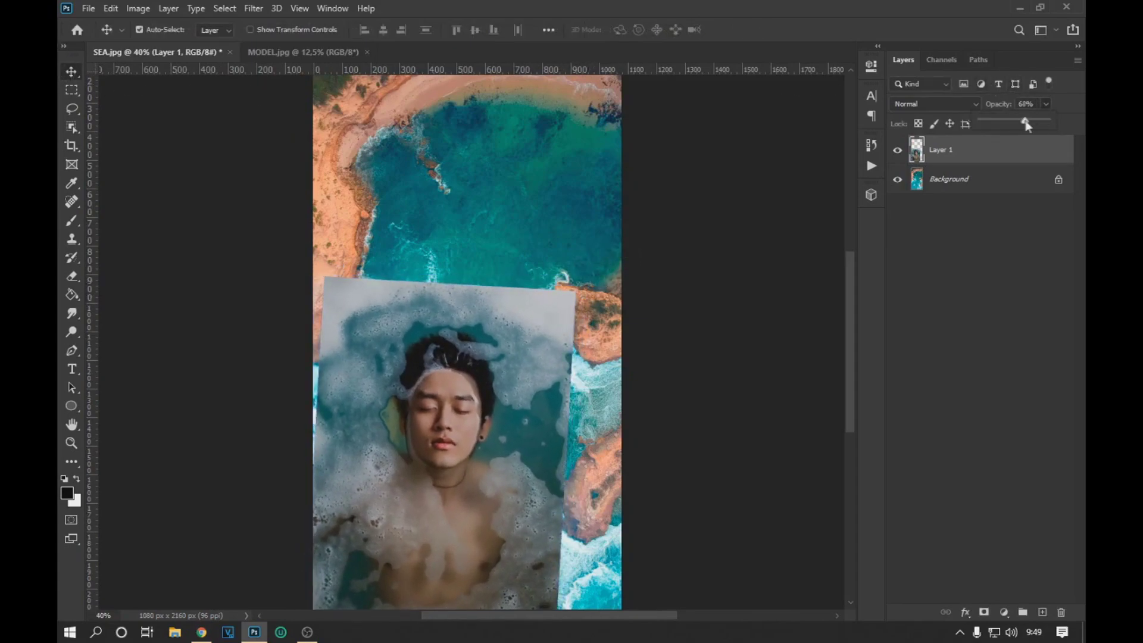
mouse_move(1026, 125)
mouse_down()
mouse_move(1007, 125)
mouse_move(1051, 119)
mouse_up()
Start Match Color on the portrait layer with SEA.jpg's Background layer as the colour source.
click(136, 9)
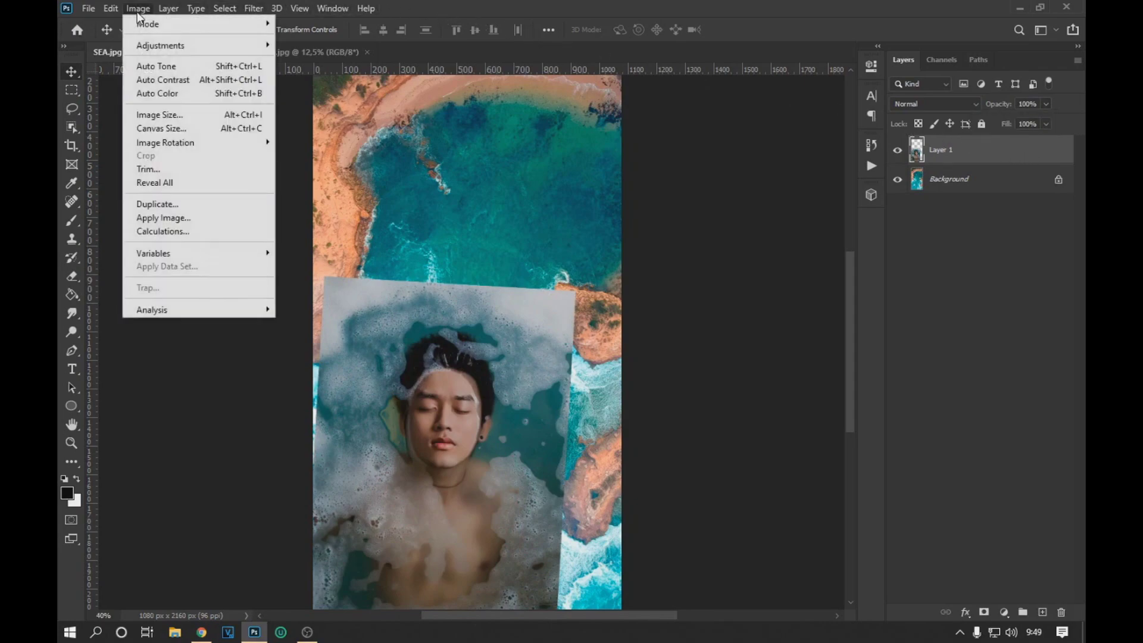
mouse_move(161, 45)
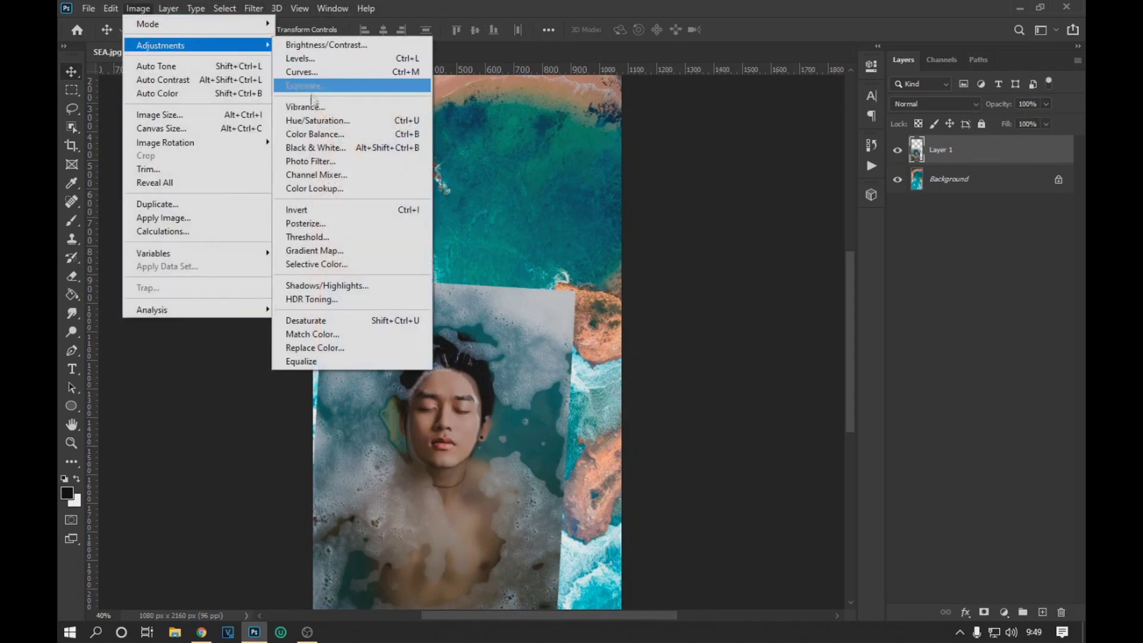
click(321, 336)
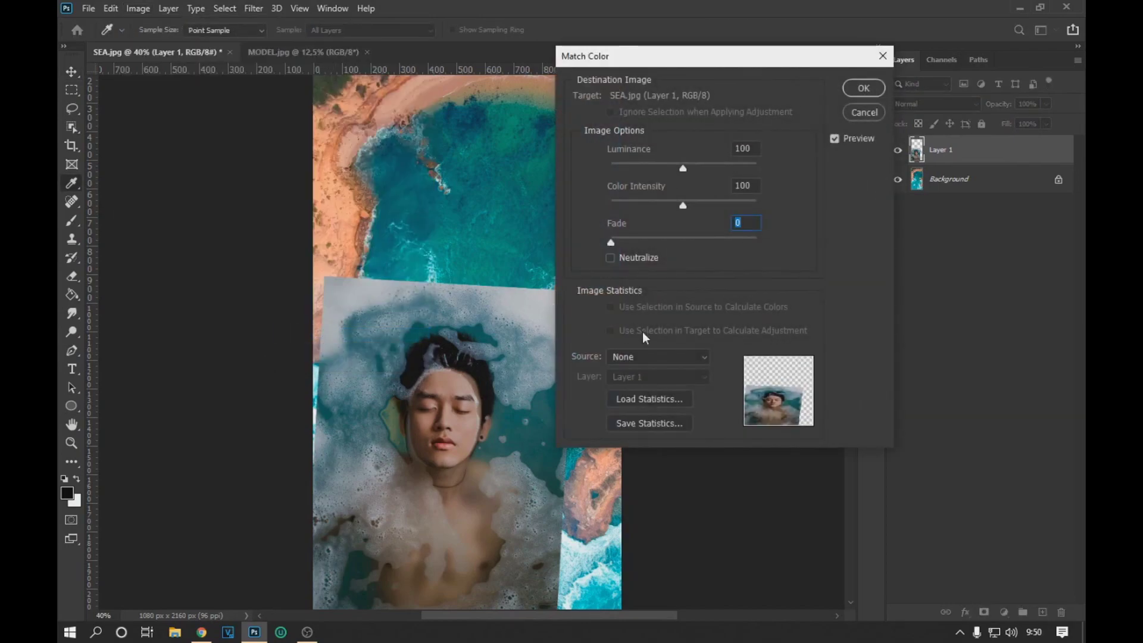
click(668, 357)
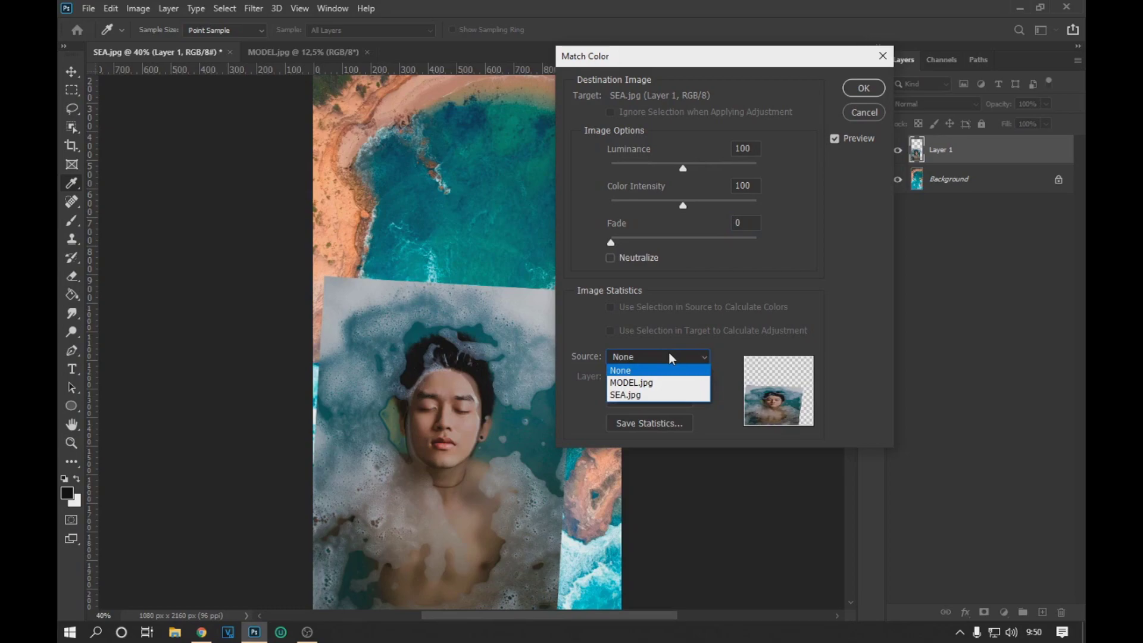
click(667, 395)
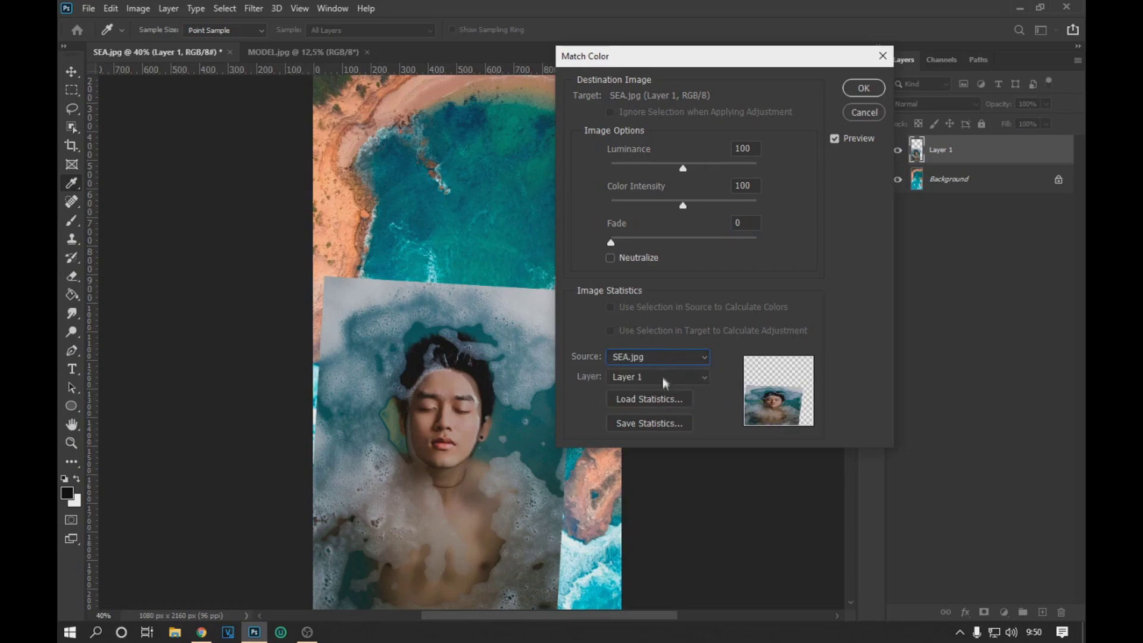
click(663, 379)
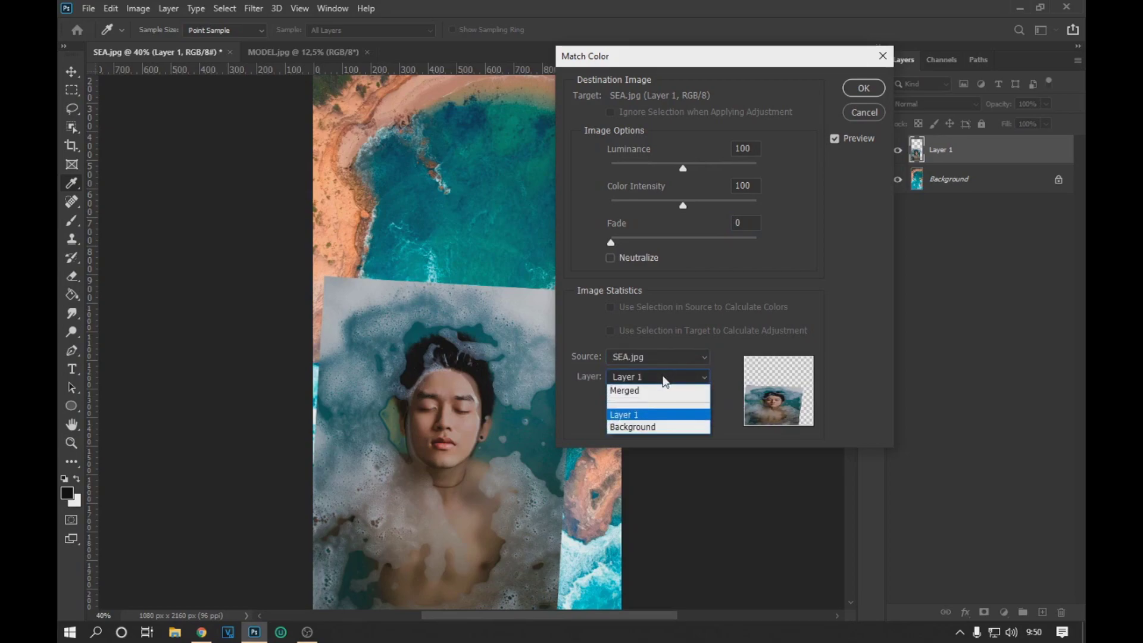
click(659, 427)
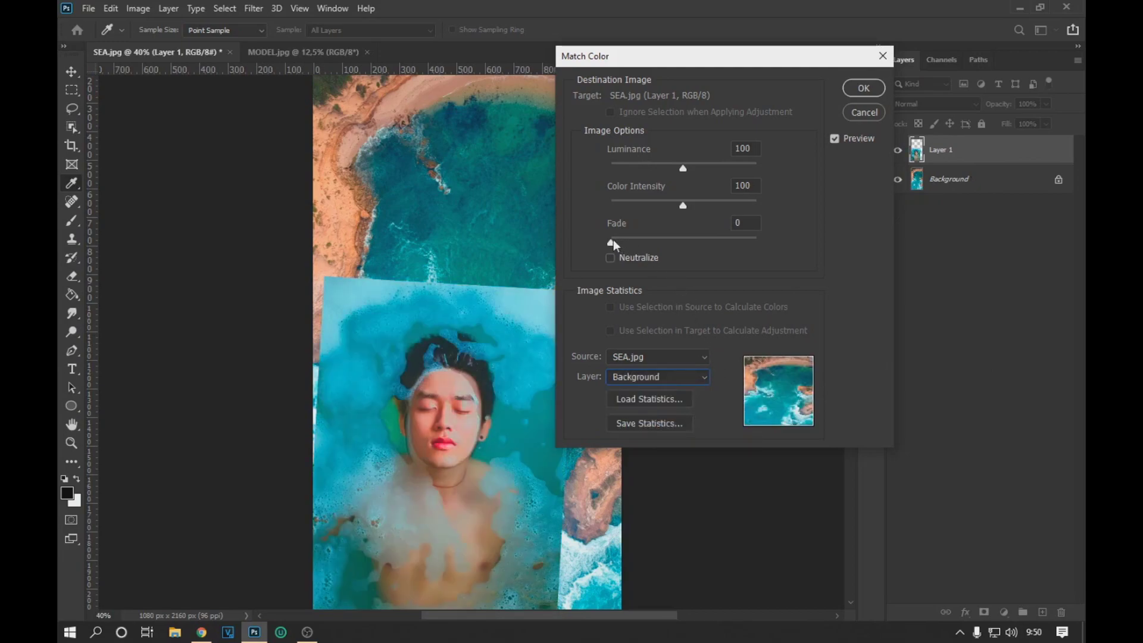
Apply the match with Luminance 157, Color Intensity 125 and Fade 39.
drag(673, 239, 682, 239)
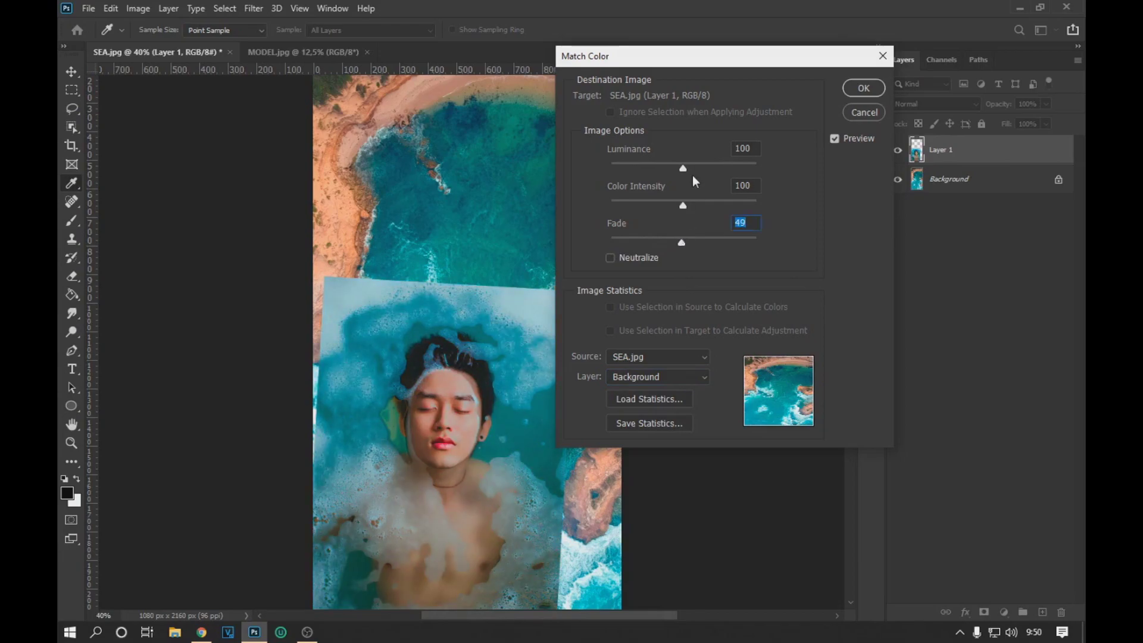
drag(683, 167, 726, 168)
click(683, 206)
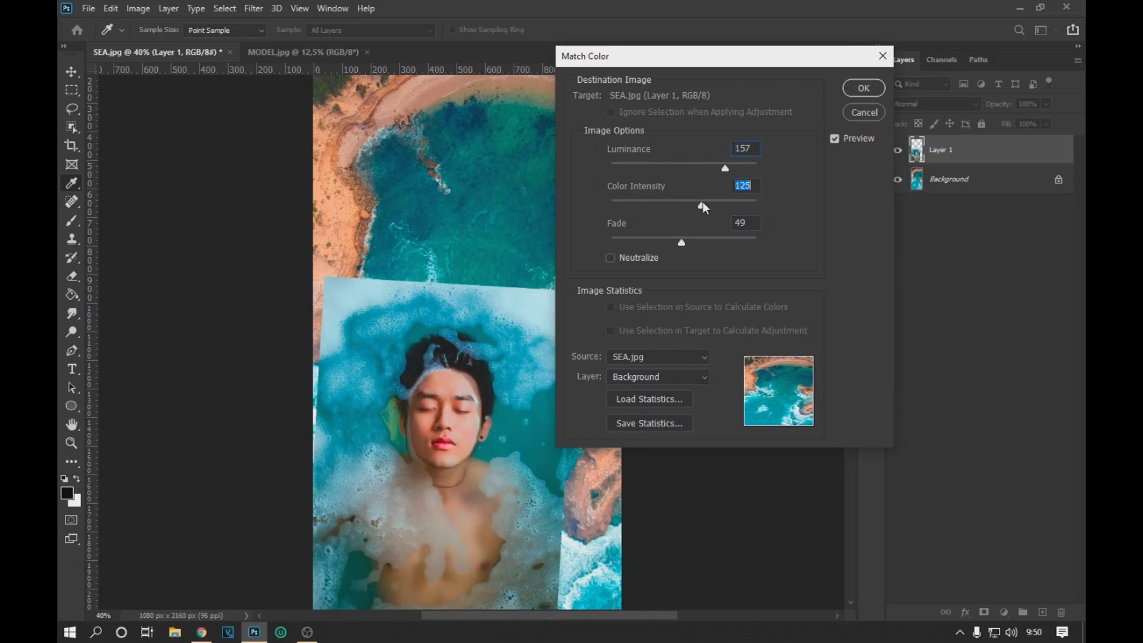
drag(682, 242, 671, 242)
click(862, 90)
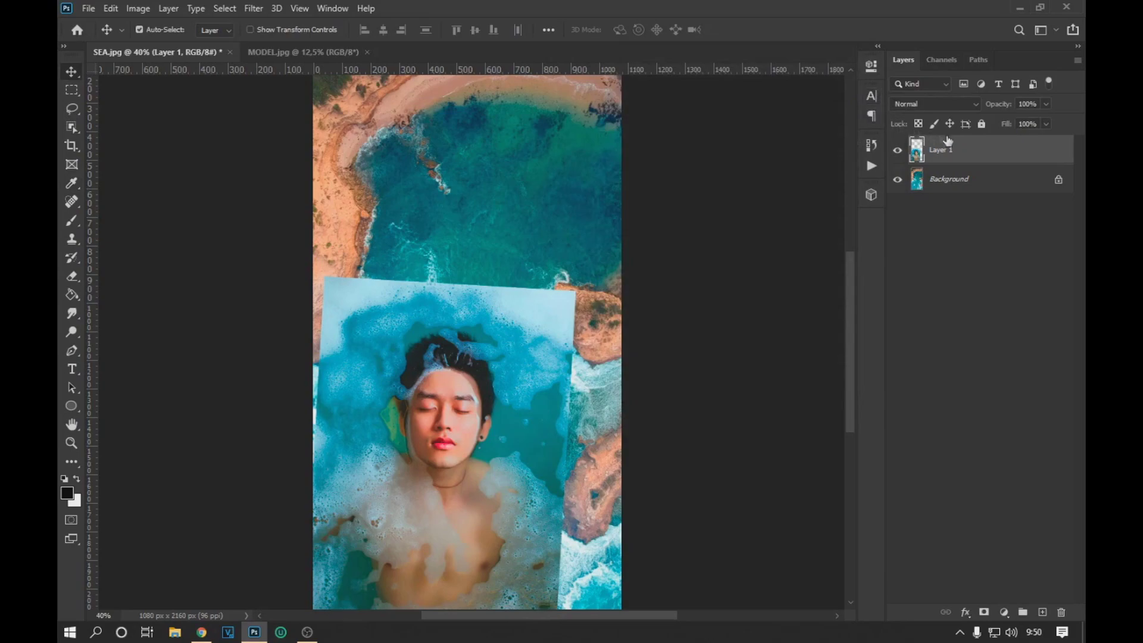
Add a layer mask to the portrait and ready a soft 193 px black brush at higher opacity.
click(985, 612)
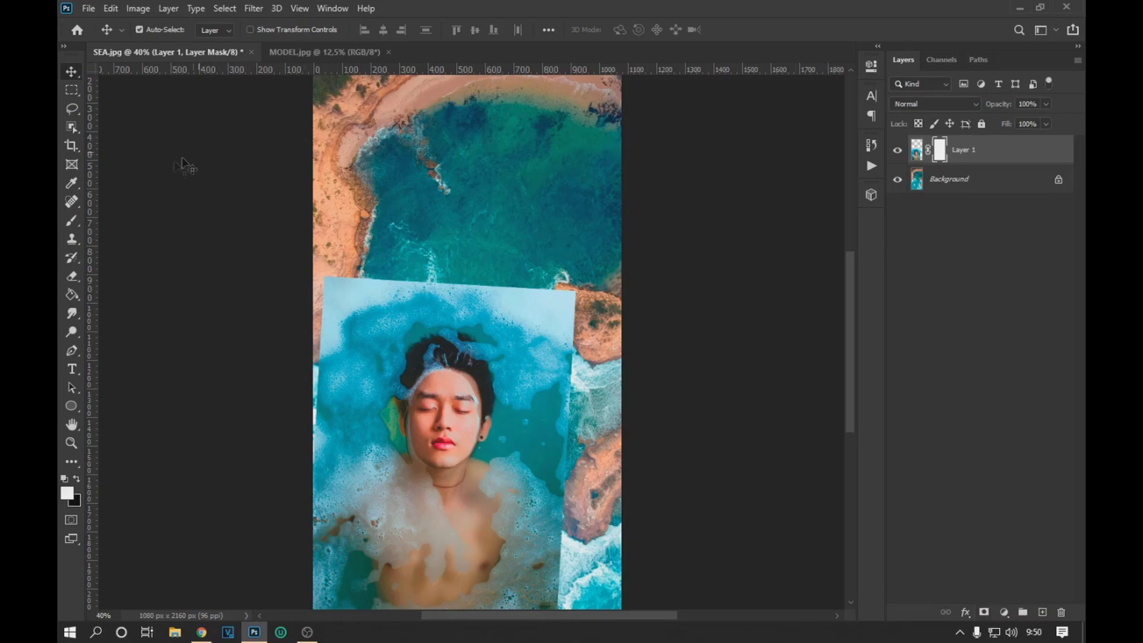
click(79, 221)
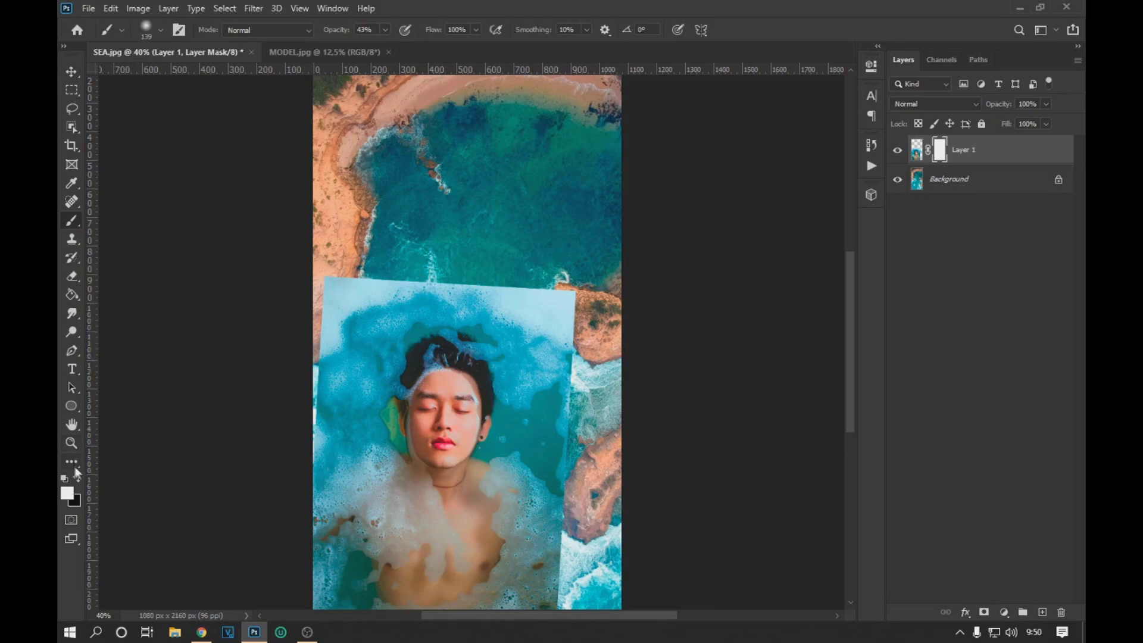
click(77, 481)
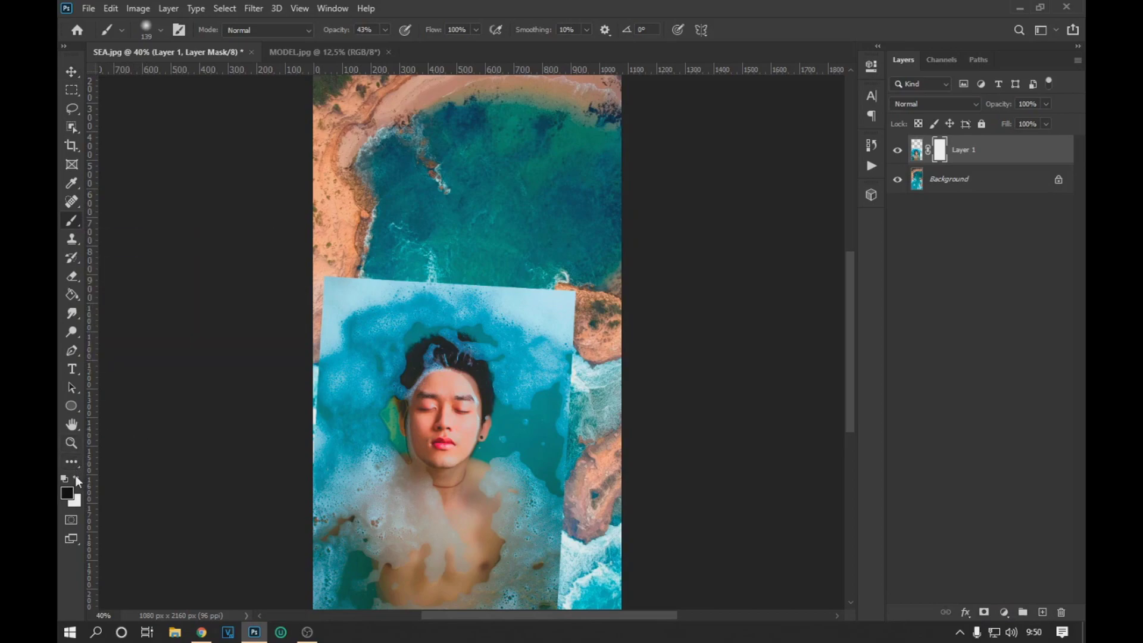
click(158, 36)
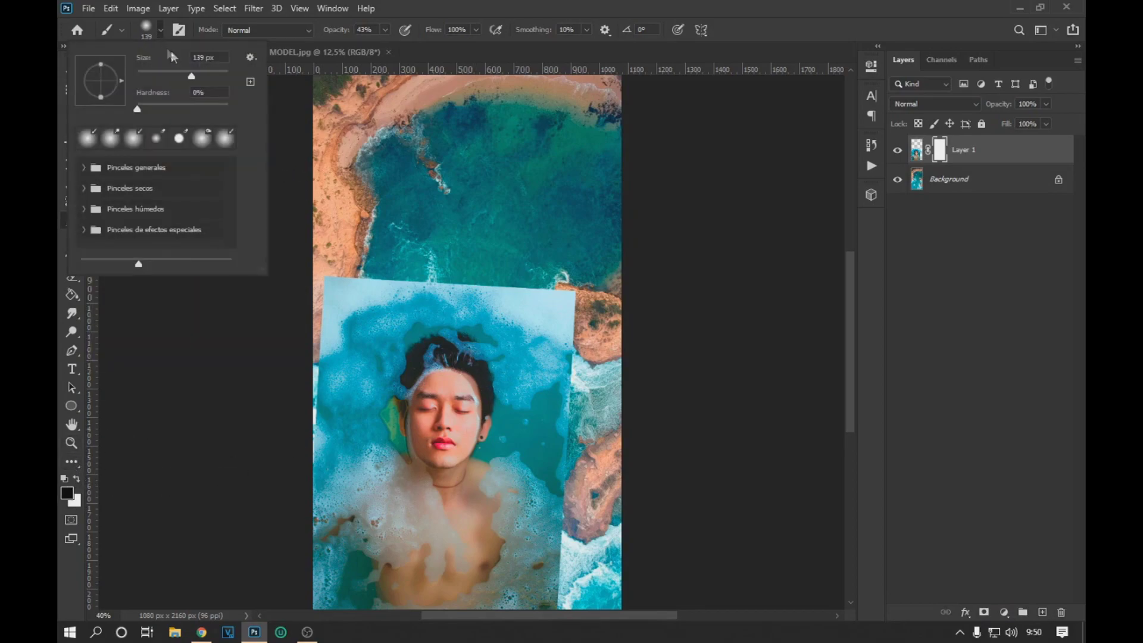
click(384, 30)
Paint the mask to blend the portrait's top, left and right edges into the sea and, at lower opacity, hide lower-left foam.
drag(389, 45, 404, 45)
mouse_move(545, 303)
mouse_down()
mouse_move(532, 280)
mouse_move(563, 394)
mouse_up()
mouse_move(420, 268)
mouse_down()
mouse_move(330, 376)
mouse_move(304, 456)
mouse_up()
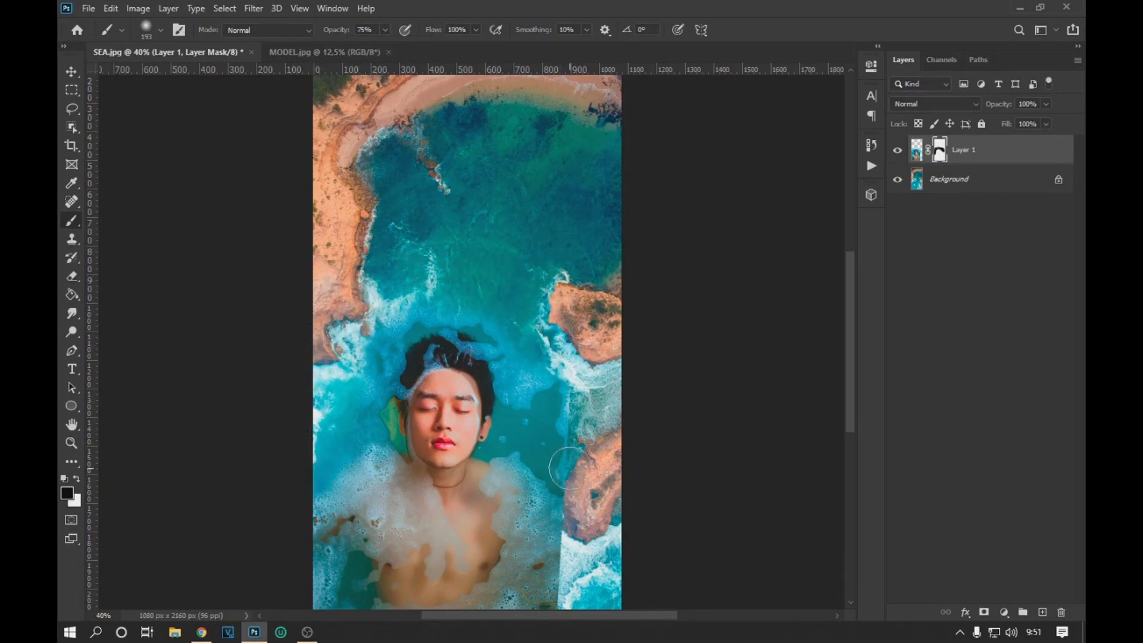
mouse_move(566, 466)
mouse_down()
mouse_move(553, 357)
mouse_move(537, 474)
mouse_move(563, 571)
mouse_move(536, 509)
mouse_up()
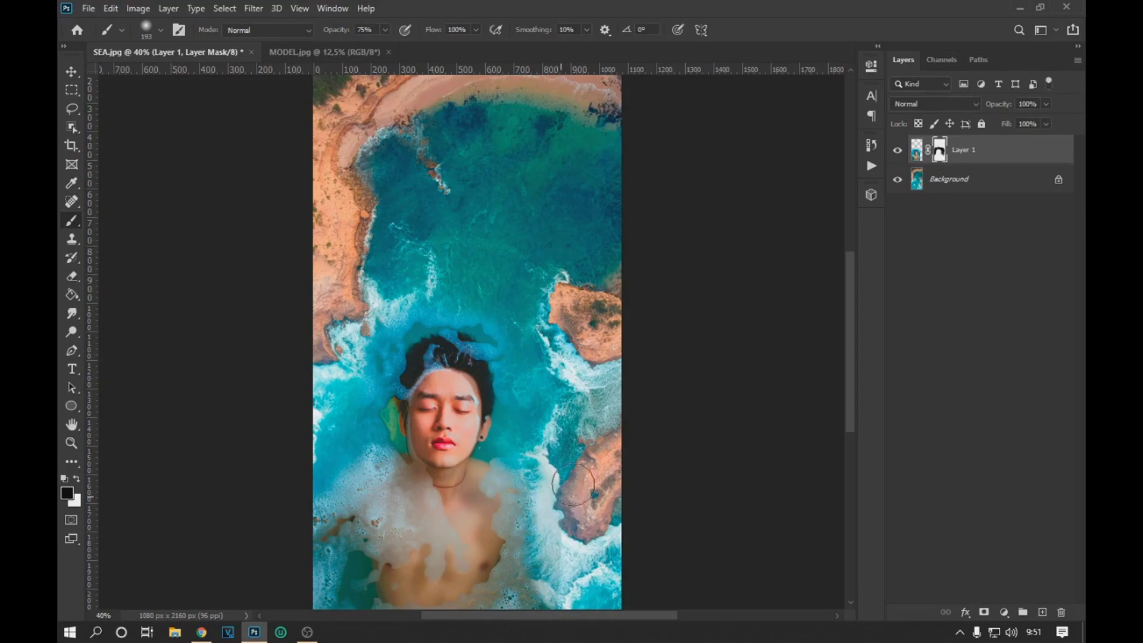
scroll(571, 482, up, 3)
scroll(536, 455, up, 2)
key(3)
key(9)
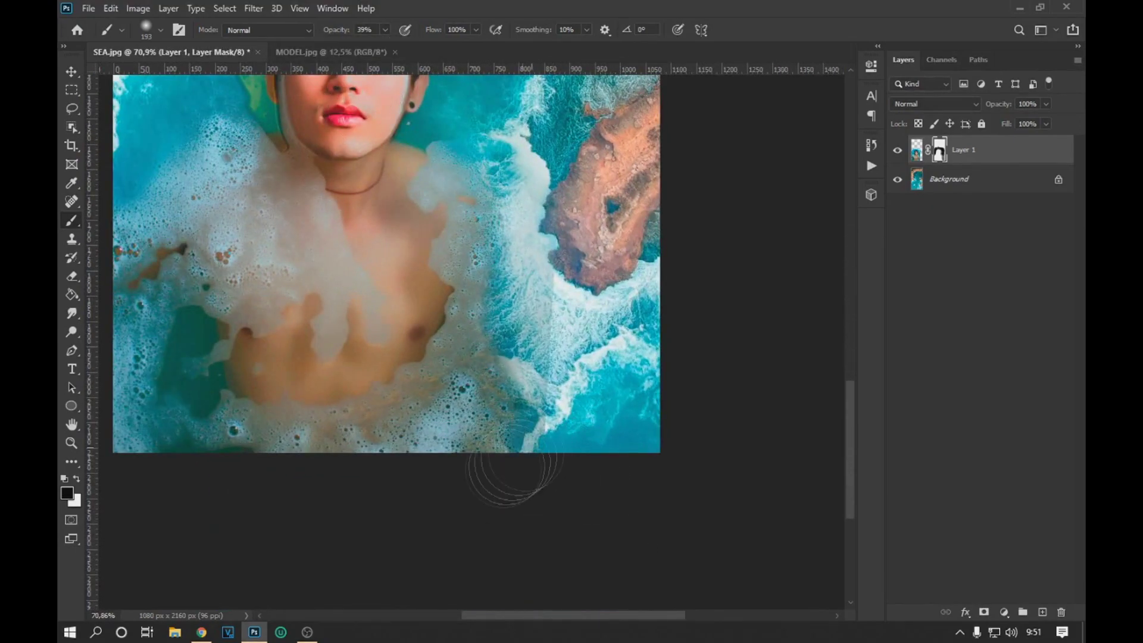
scroll(531, 450, up, 2)
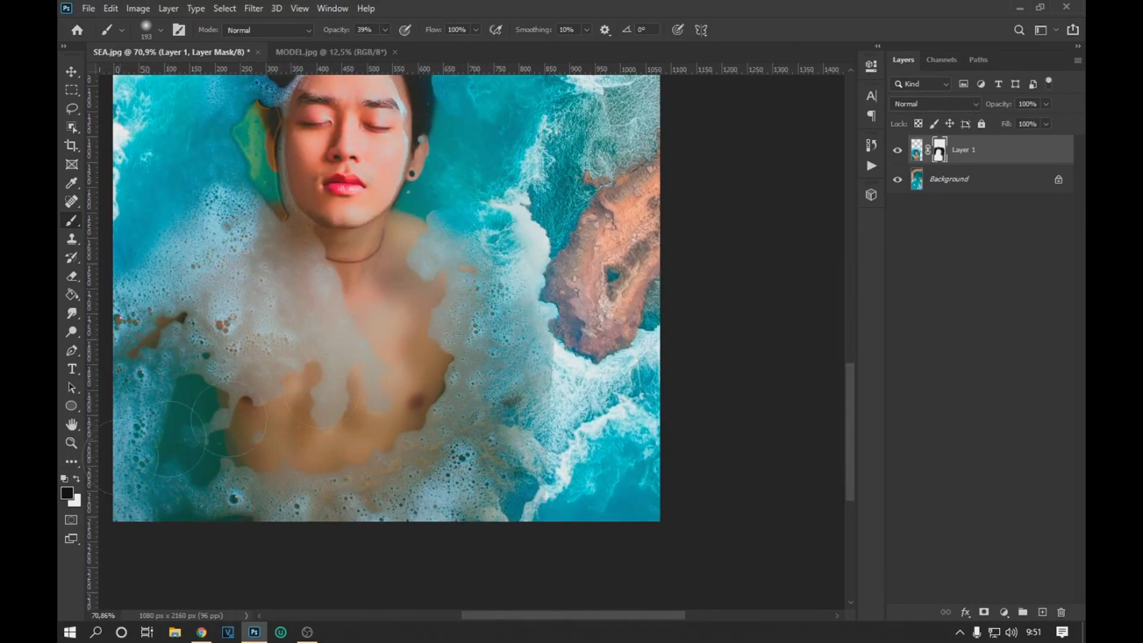
scroll(551, 389, down, 2)
scroll(551, 388, down, 2)
scroll(518, 357, up, 2)
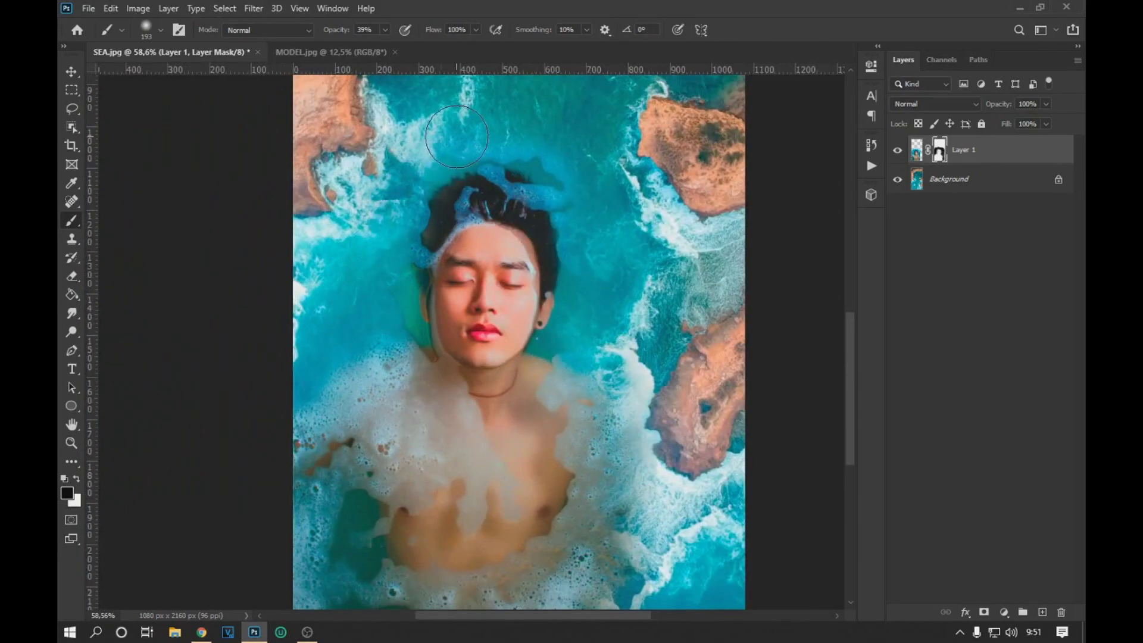
mouse_move(300, 563)
mouse_down()
mouse_move(312, 536)
mouse_move(385, 572)
mouse_up()
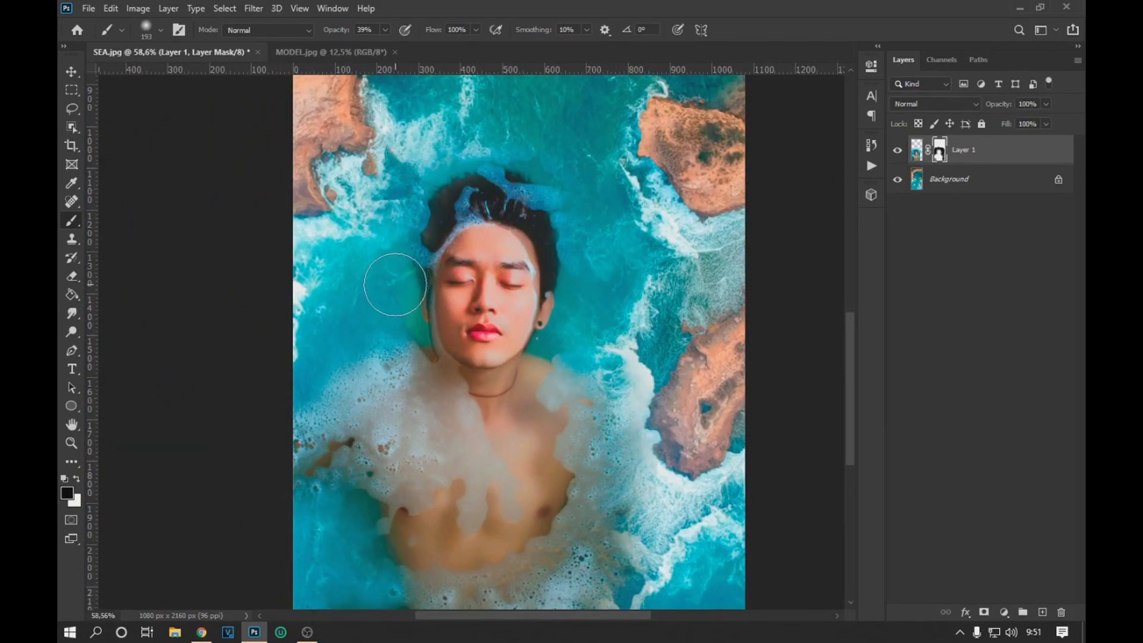
Nudge the portrait layer slightly downward with the Move tool, then mask away foam along the left edge.
key(v)
scroll(500, 357, down, 2)
drag(500, 366, 514, 395)
scroll(515, 395, down, 2)
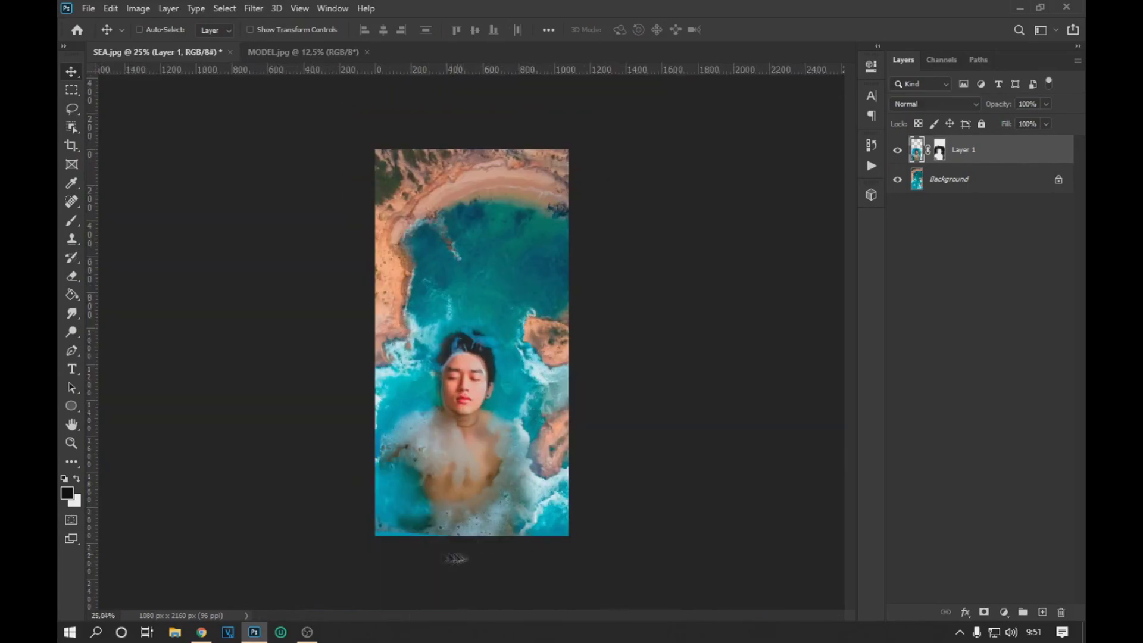
scroll(515, 395, up, 4)
drag(438, 371, 439, 399)
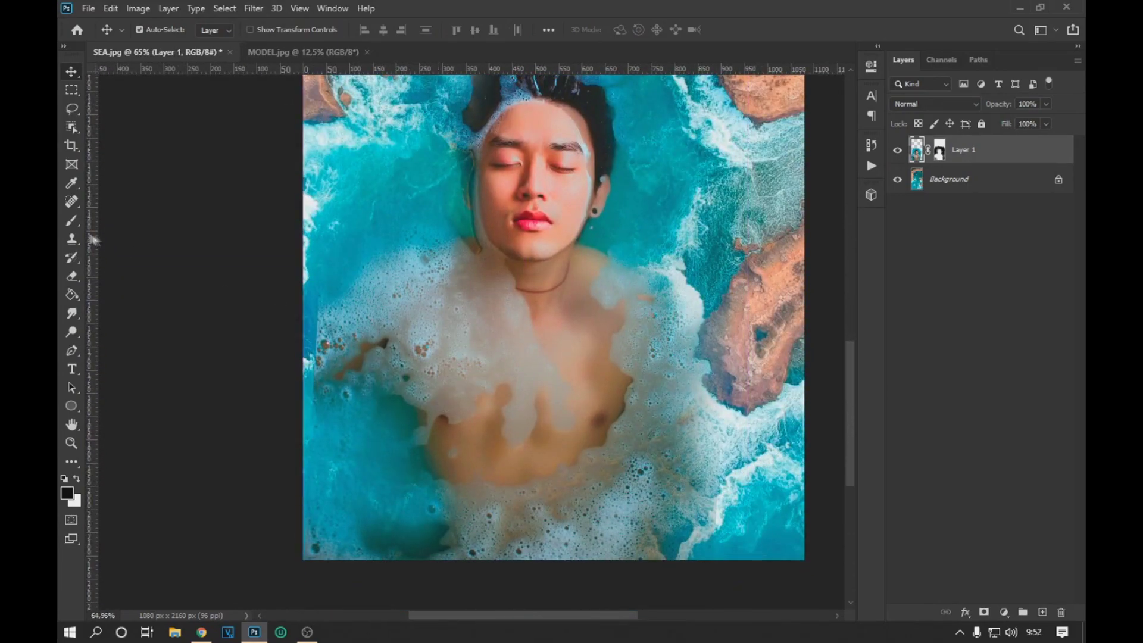
click(72, 221)
click(939, 150)
drag(301, 319, 301, 301)
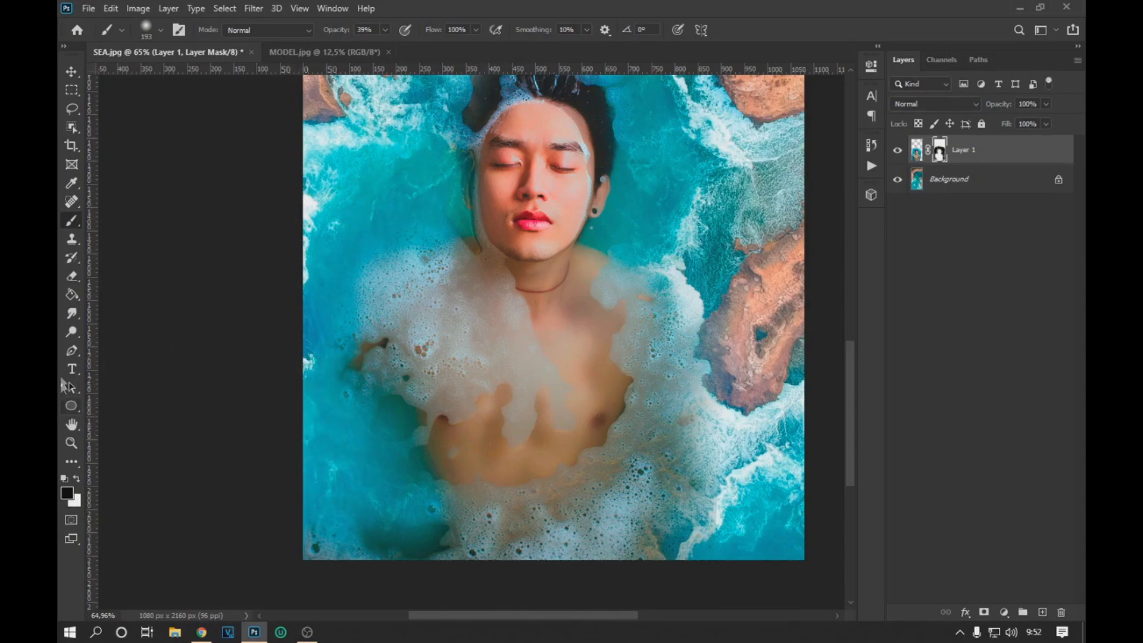
Set up the Dodge tool at 100% Exposure with Protect Tones, targeting the Layer 1 image thumbnail.
click(74, 337)
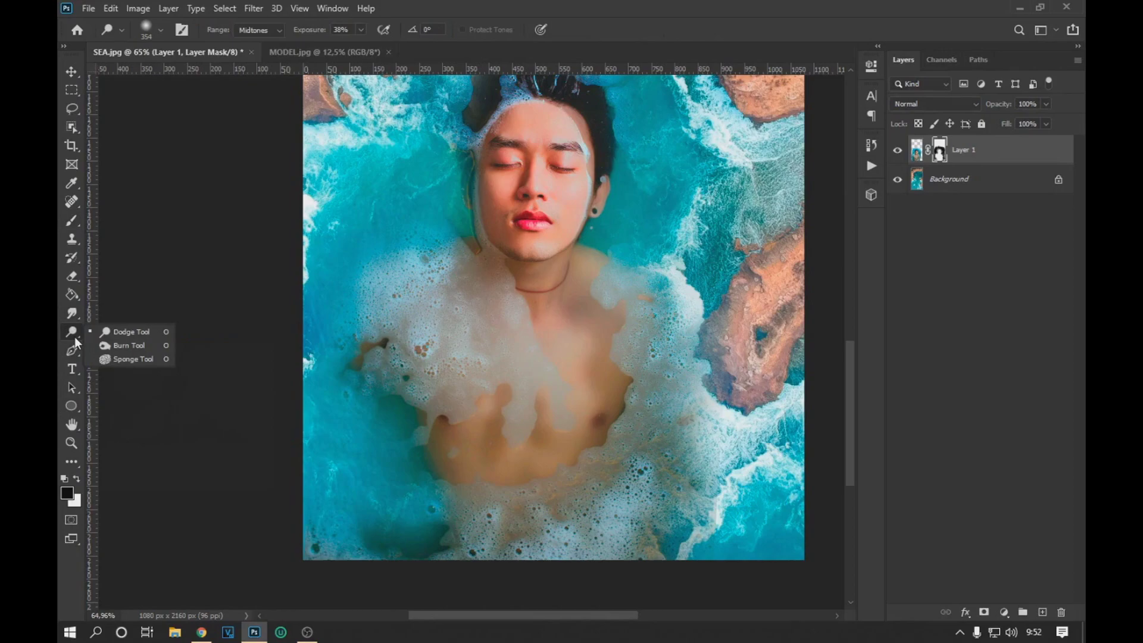
click(127, 331)
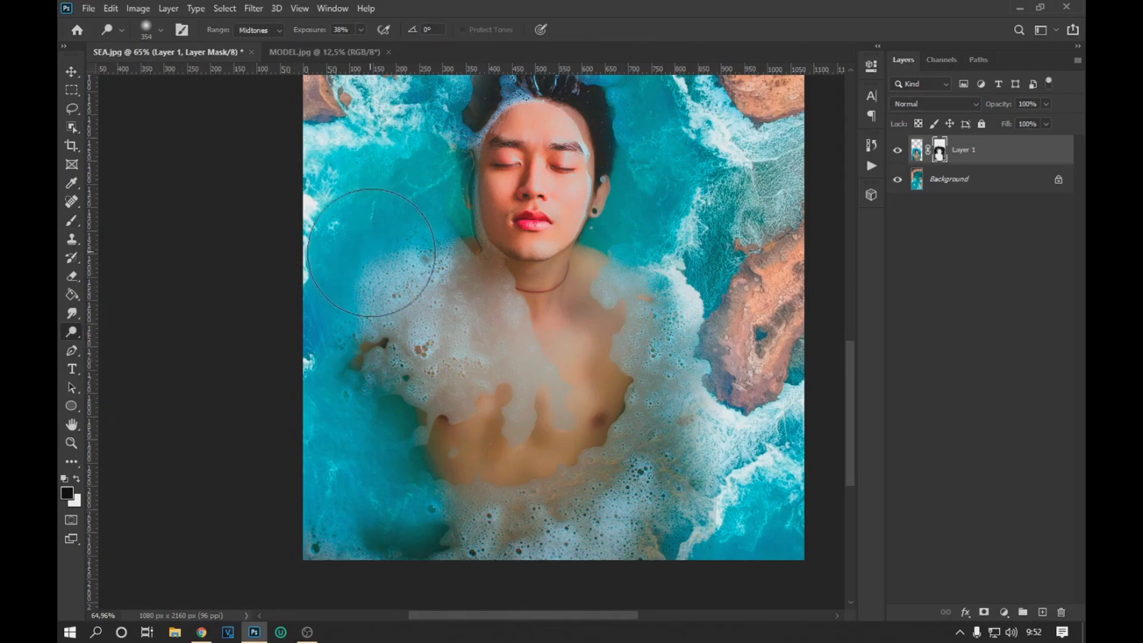
drag(361, 45, 407, 45)
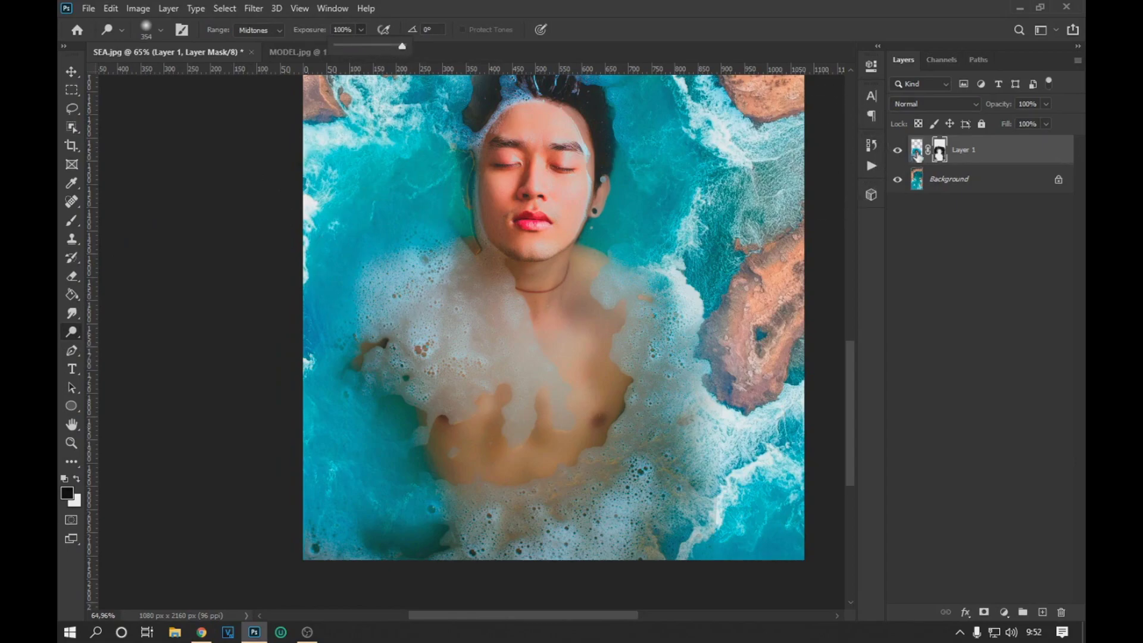
click(917, 150)
click(461, 30)
Dodge the foam left of, right of and below the man's chest to lighten it.
drag(420, 291, 334, 303)
drag(421, 497, 676, 402)
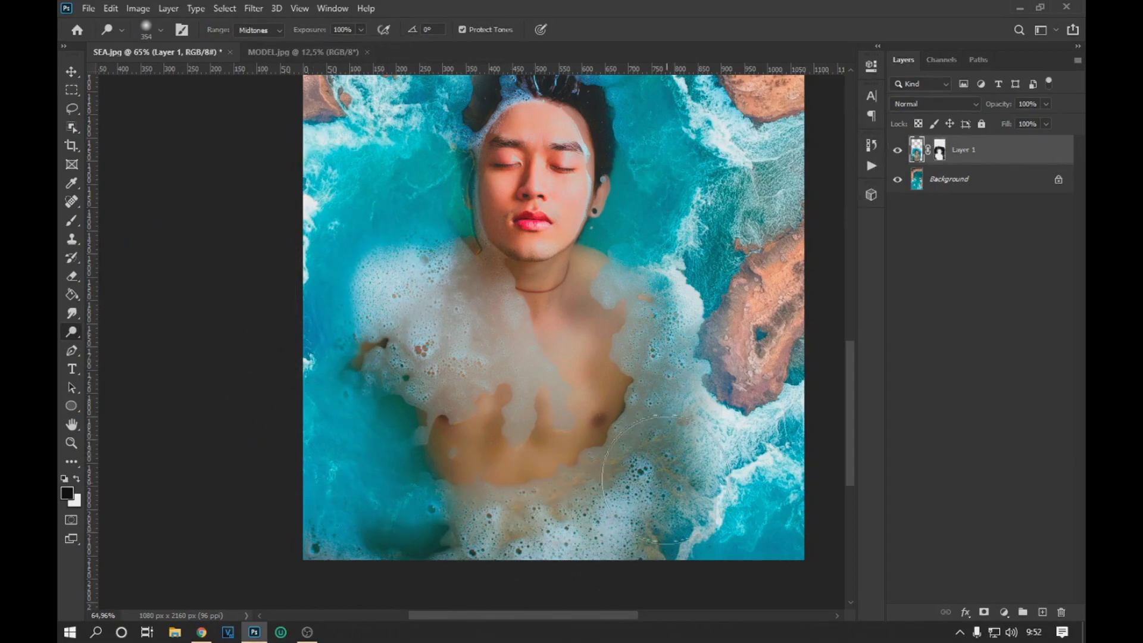
scroll(676, 403, up, 3)
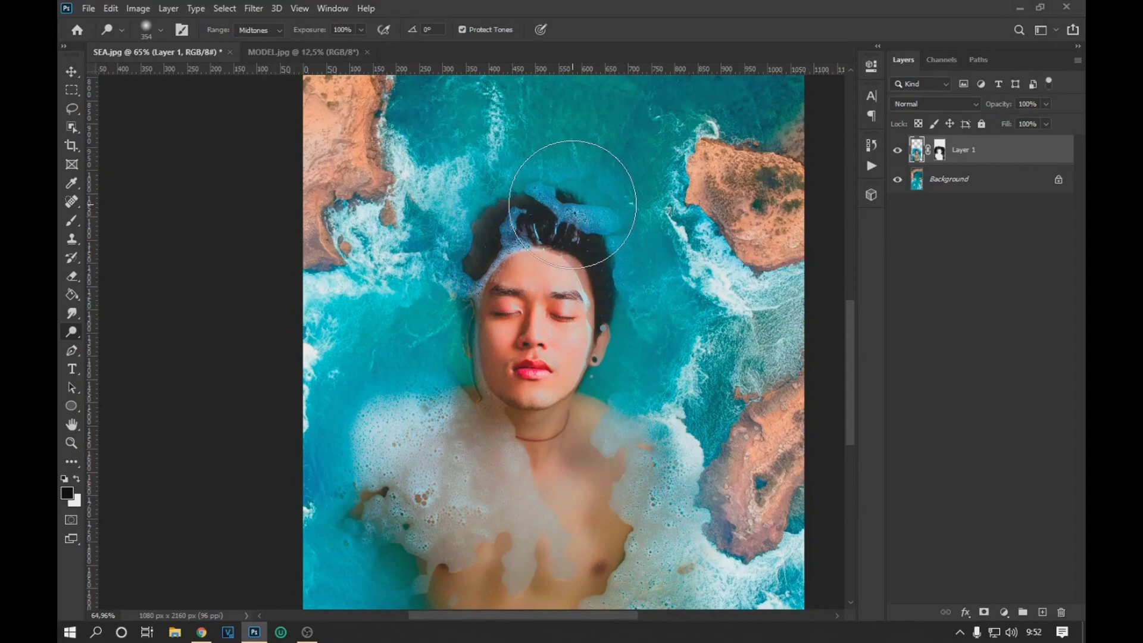
alt+scroll(630, 357, down, 1)
alt+scroll(630, 358, down, 1)
click(72, 71)
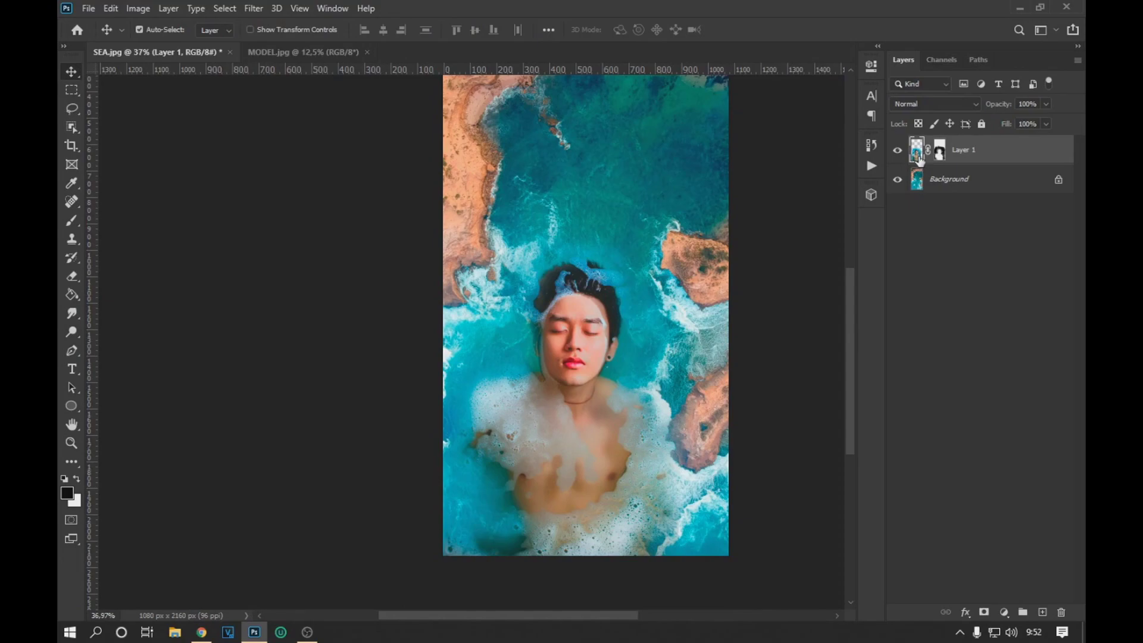
In Layer 1's Blending Options raise and Alt-split the black Blend If slider so dark tones drop out softly, then add a new layer.
double_click(920, 159)
drag(688, 272, 803, 60)
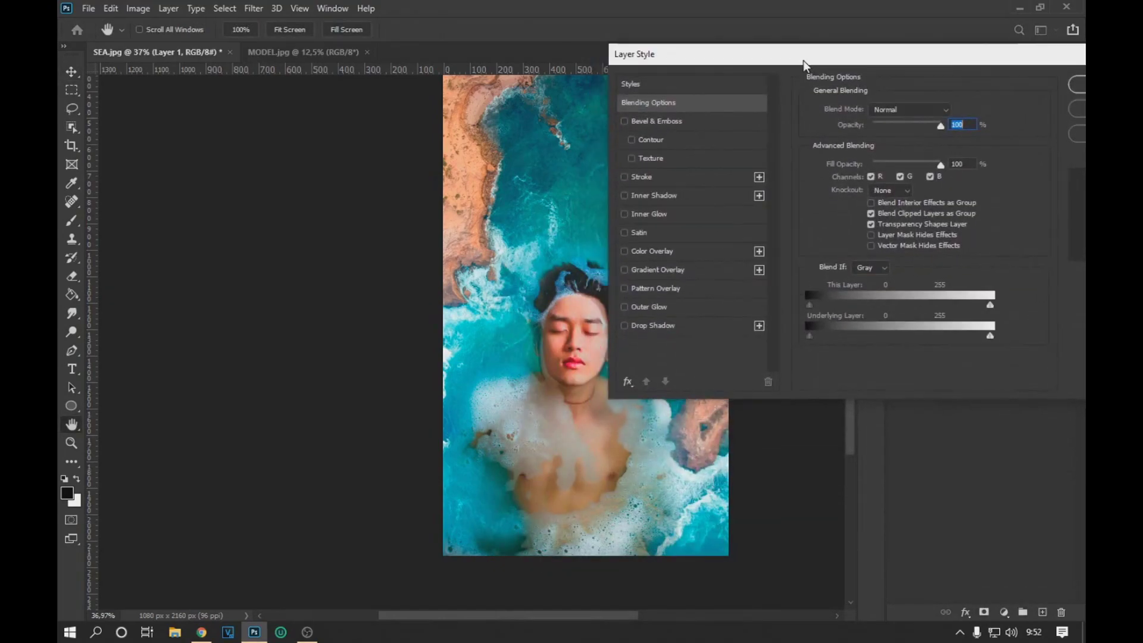
drag(822, 304, 840, 305)
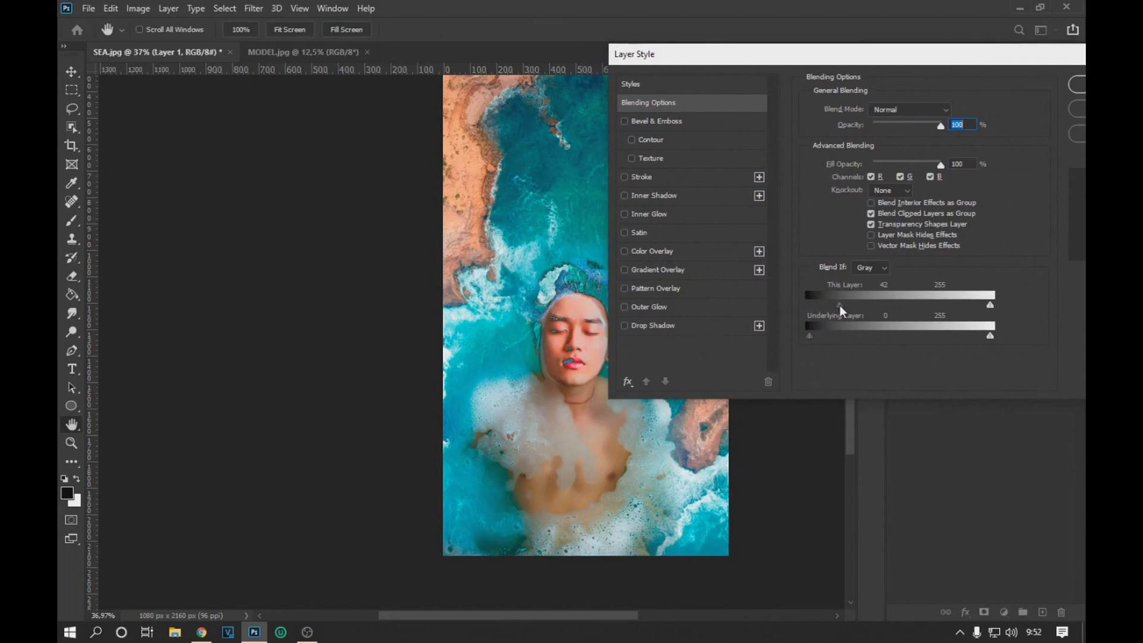
alt+drag(840, 305, 787, 312)
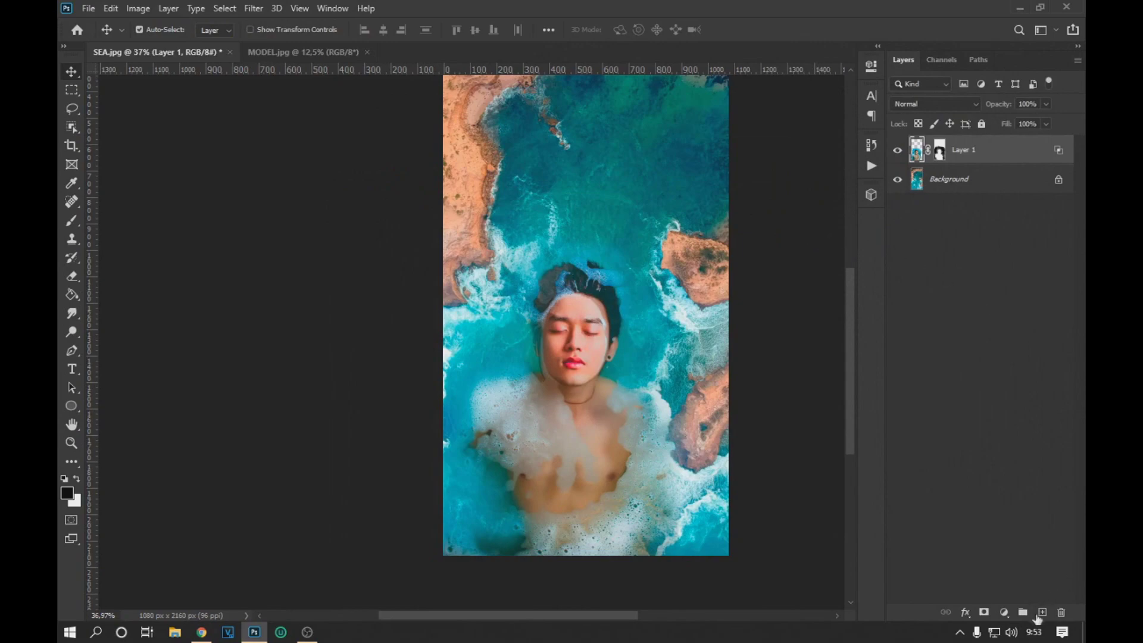
click(1042, 613)
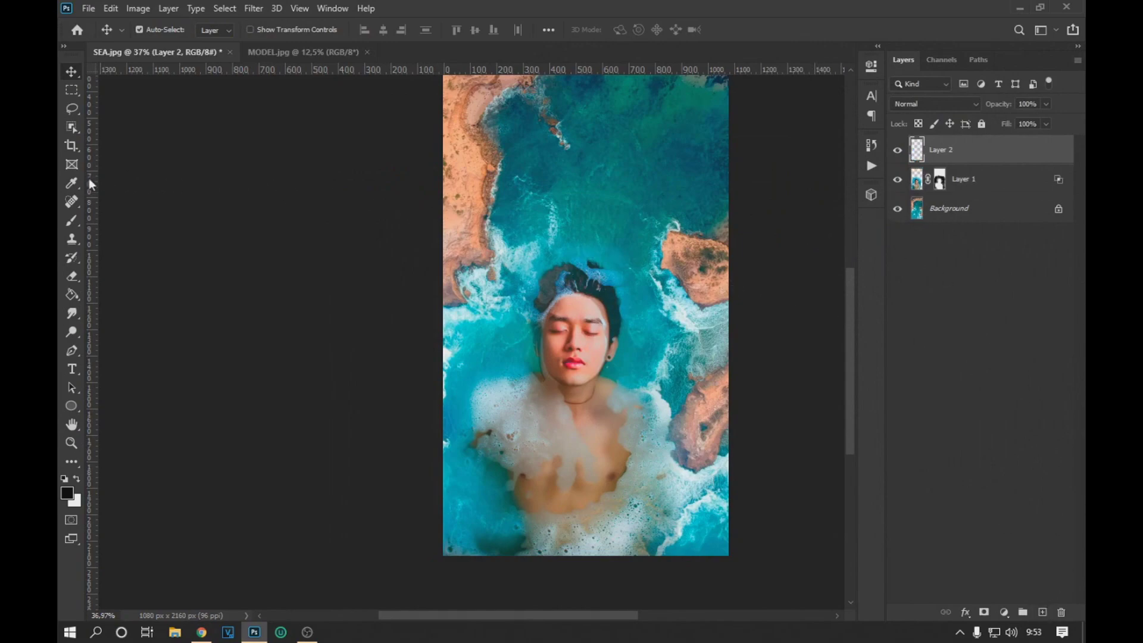
Sample the teal water colour and paint it over the water on the new layer with a soft ~338 px brush.
click(73, 184)
click(522, 340)
click(73, 221)
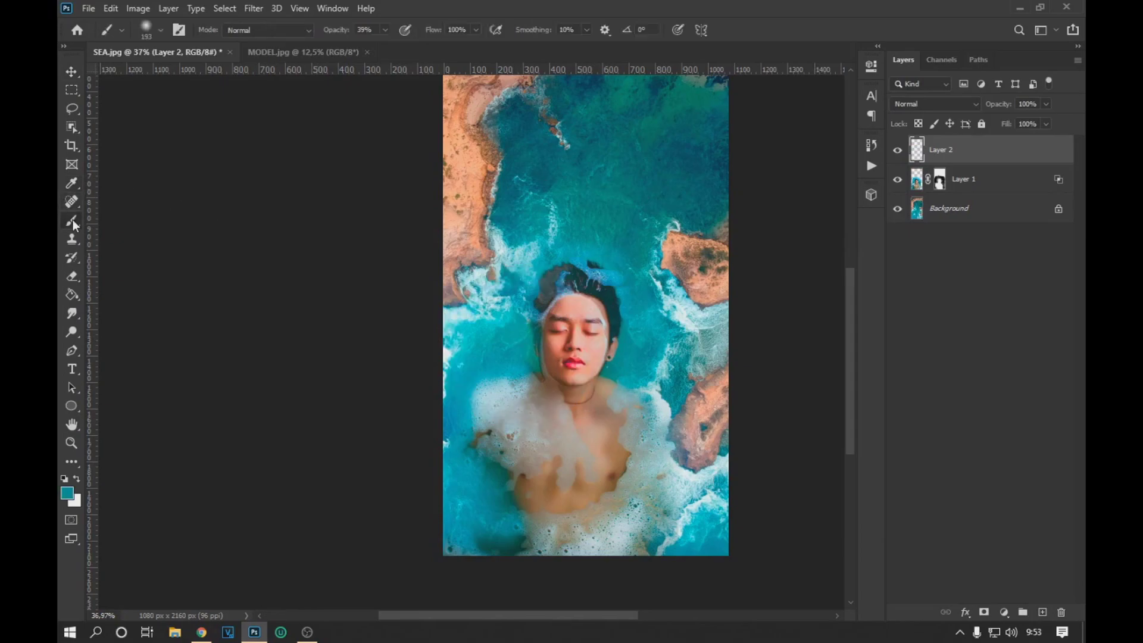
click(161, 31)
drag(211, 78, 213, 81)
key(Return)
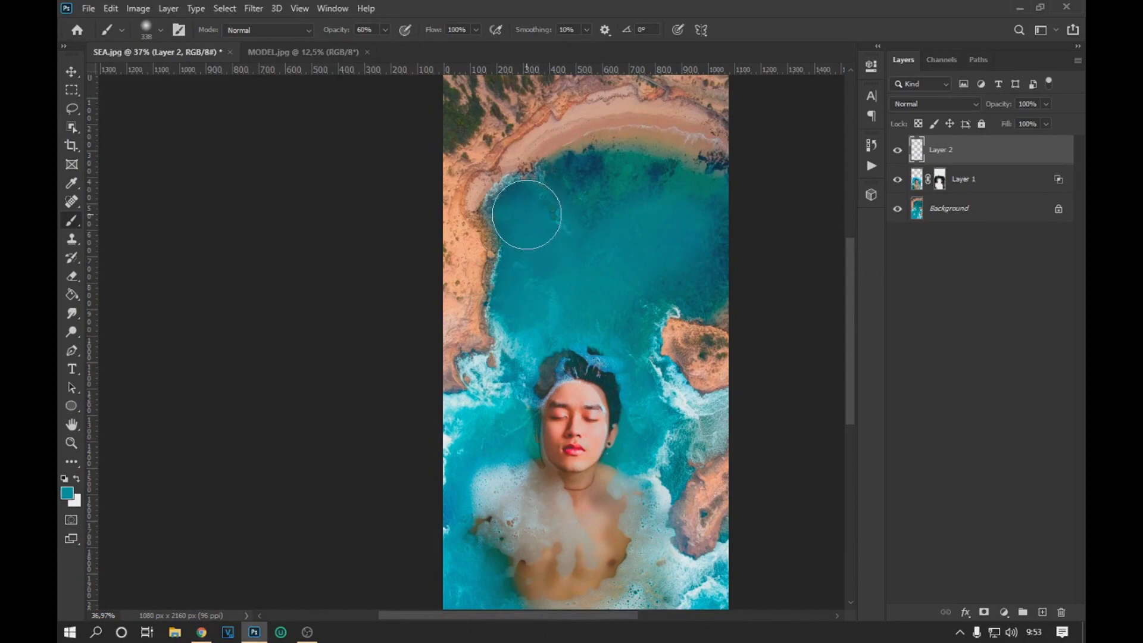
mouse_move(527, 215)
mouse_down()
mouse_move(684, 268)
mouse_move(595, 300)
mouse_up()
Switch to the Eraser at 41% opacity to trim the excess teal wash.
key(e)
click(162, 31)
key(Return)
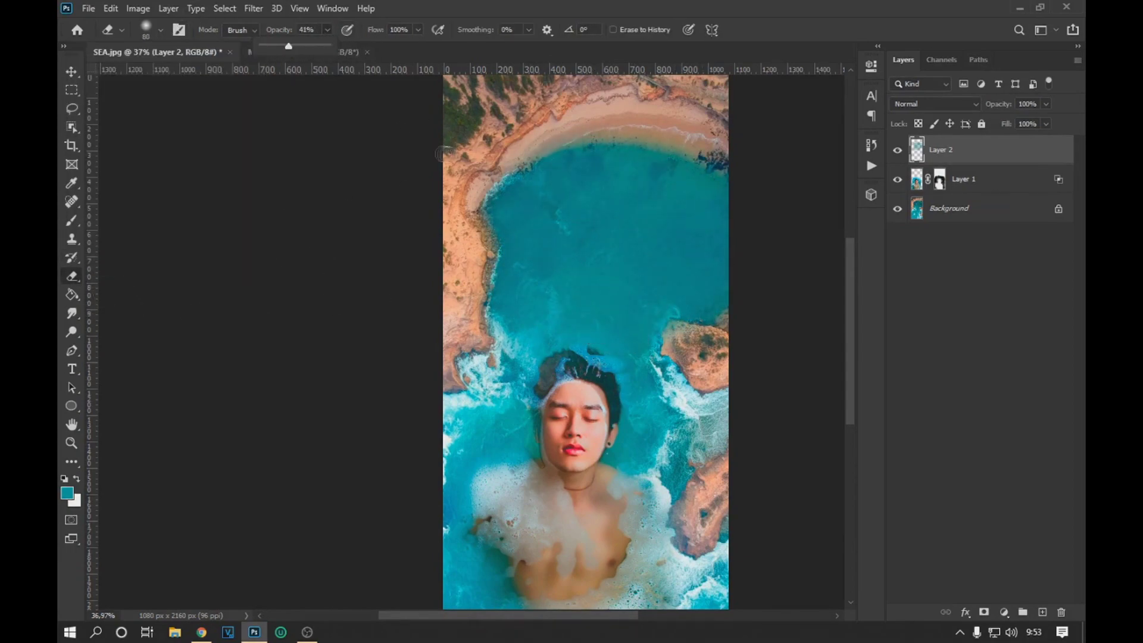
key(4)
key(1)
key(v)
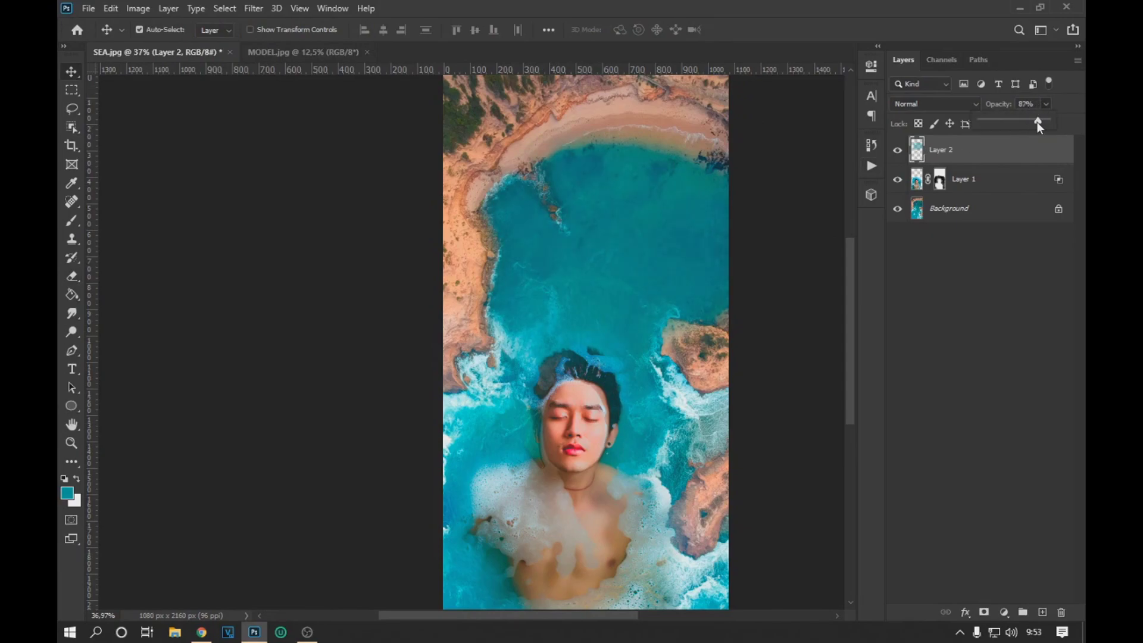
scroll(567, 336, down, 2)
scroll(510, 434, up, 3)
scroll(495, 416, down, 1)
scroll(496, 422, down, 2)
scroll(497, 424, up, 1)
scroll(497, 423, up, 1)
Merge Layer 2 into Layer 1 and lower the result's Saturation with Hue/Saturation.
shift+click(981, 181)
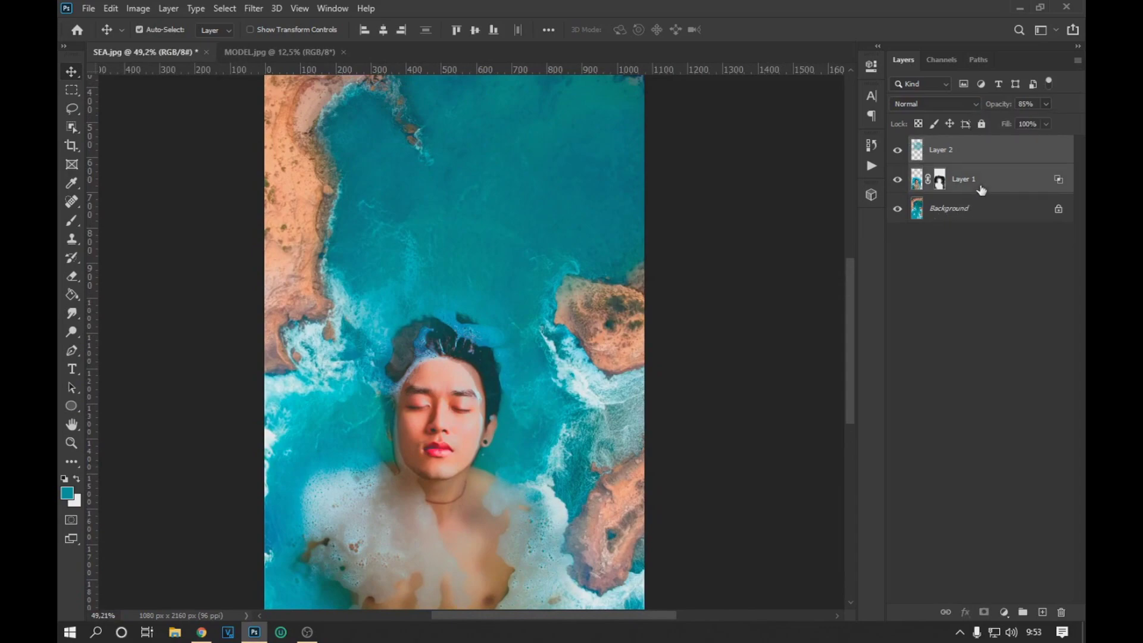
key(ctrl+e)
scroll(851, 300, up, 1)
click(138, 9)
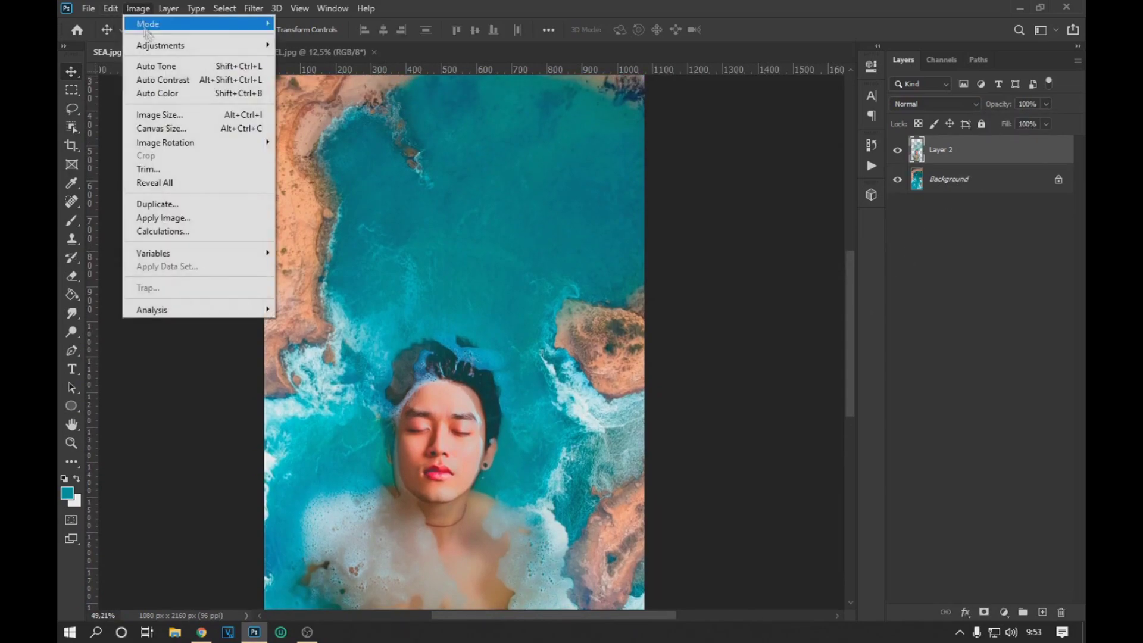
click(308, 122)
drag(807, 231, 770, 231)
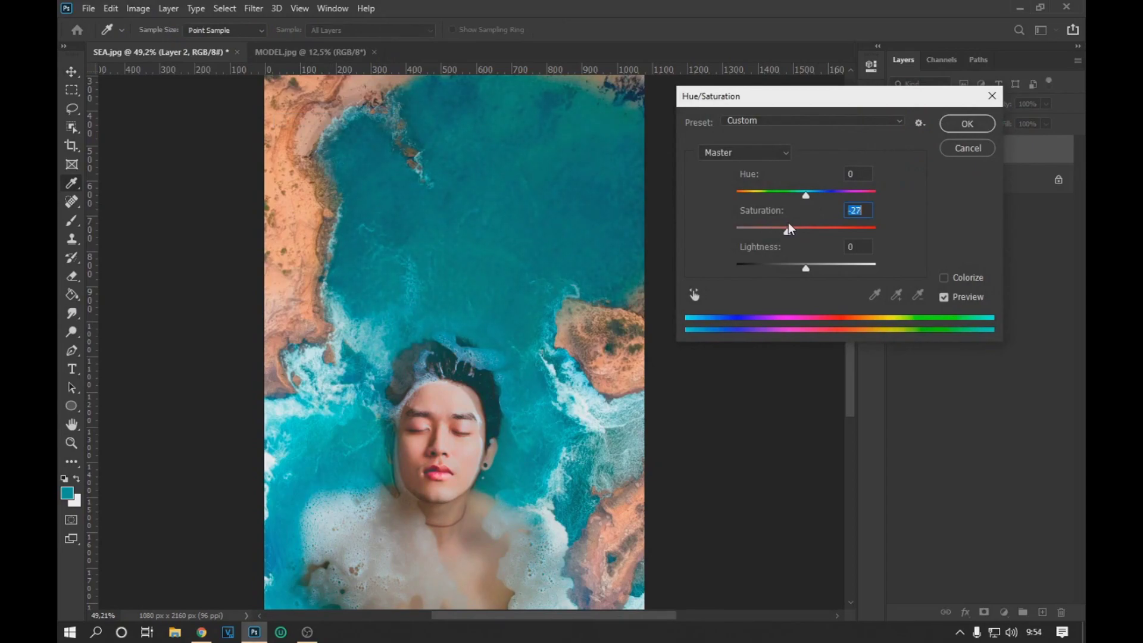
click(961, 127)
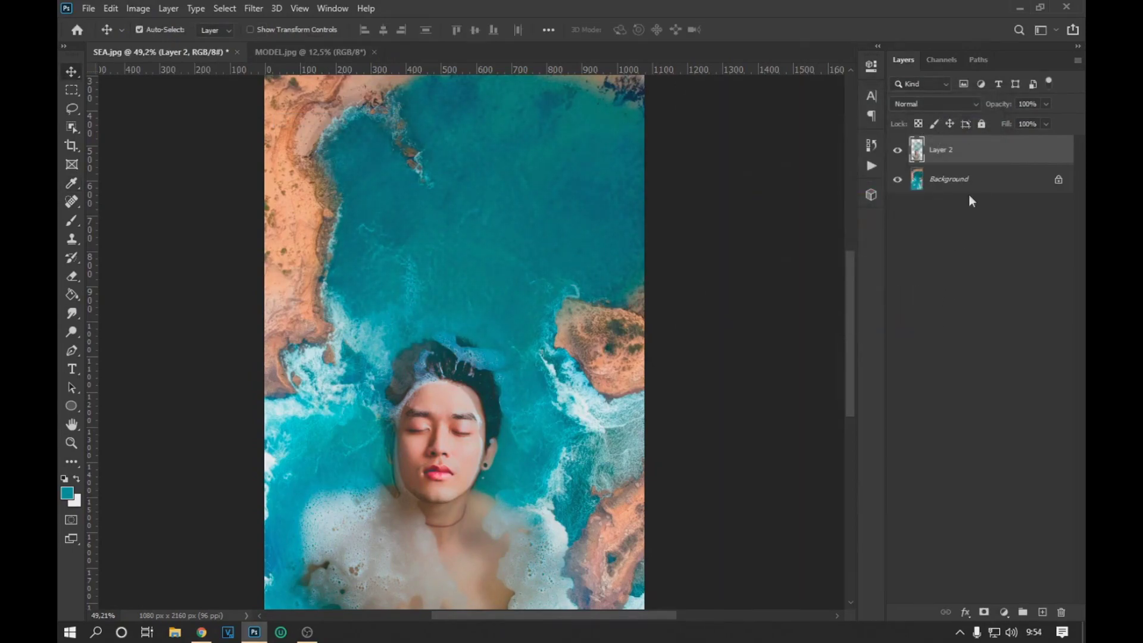
Merge the portrait layer with Background into a single flattened layer.
shift+click(971, 190)
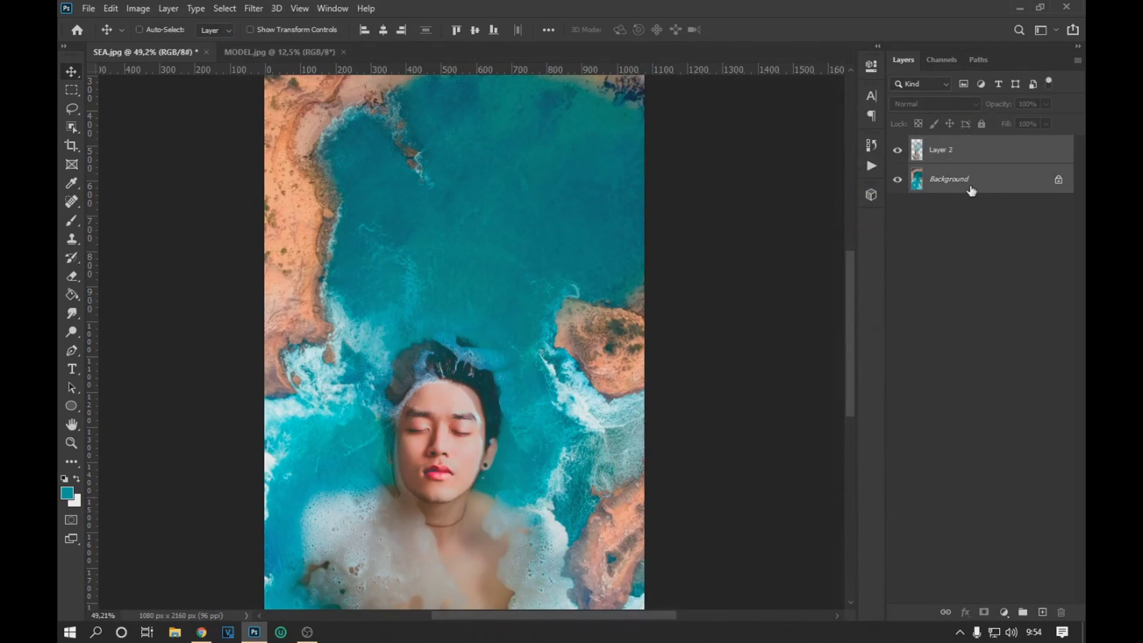
key(ctrl+e)
Run the Camera Raw Filter and begin raising Luminance noise reduction on the Detail tab.
click(253, 9)
click(296, 98)
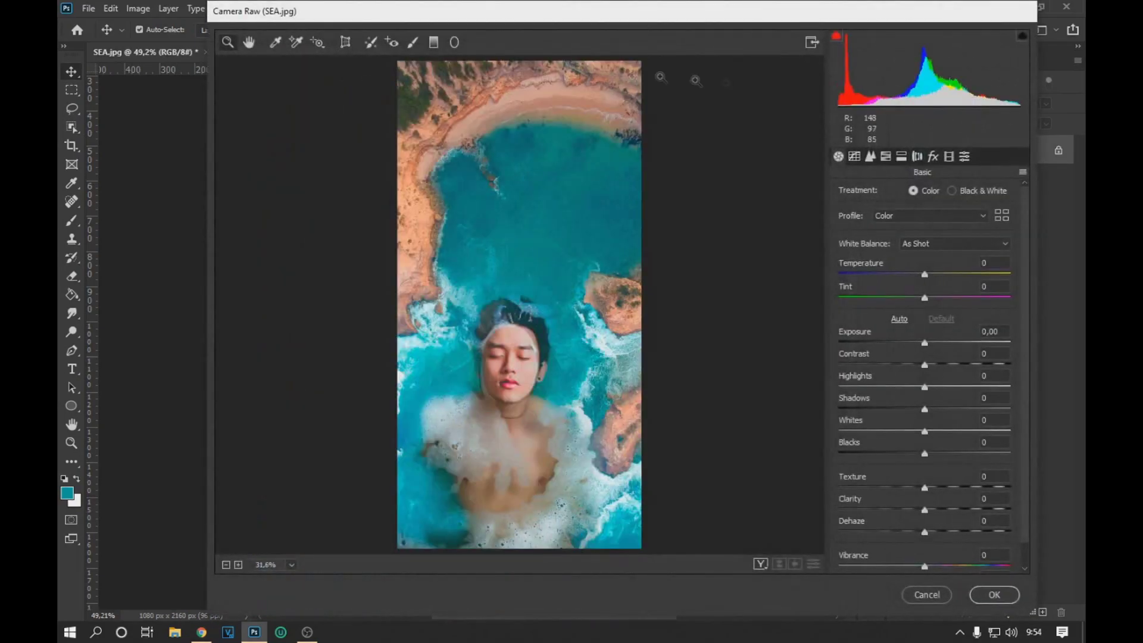
click(870, 157)
drag(843, 337, 912, 336)
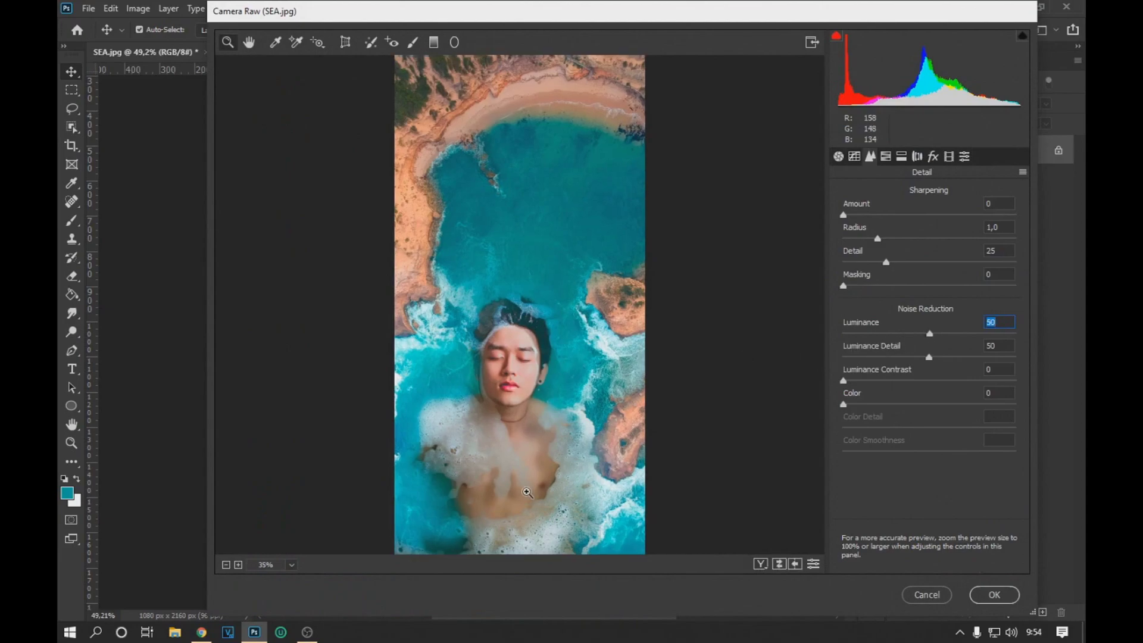
scroll(519, 386, up, 4)
scroll(518, 386, up, 1)
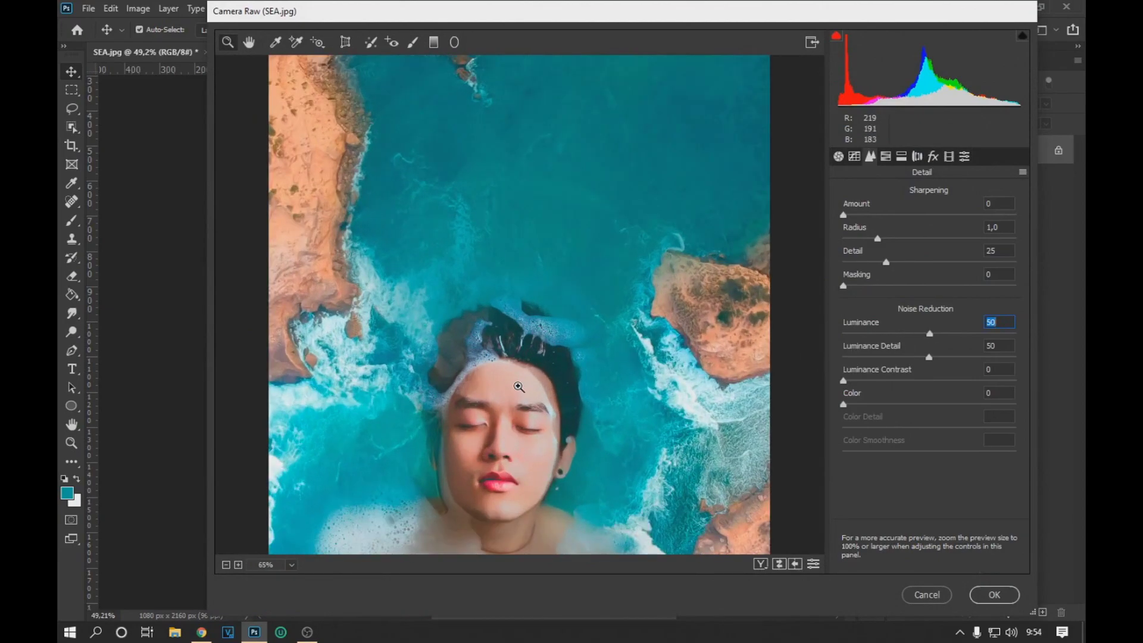
scroll(519, 386, down, 1)
scroll(518, 387, down, 2)
scroll(520, 385, up, 2)
scroll(521, 381, up, 2)
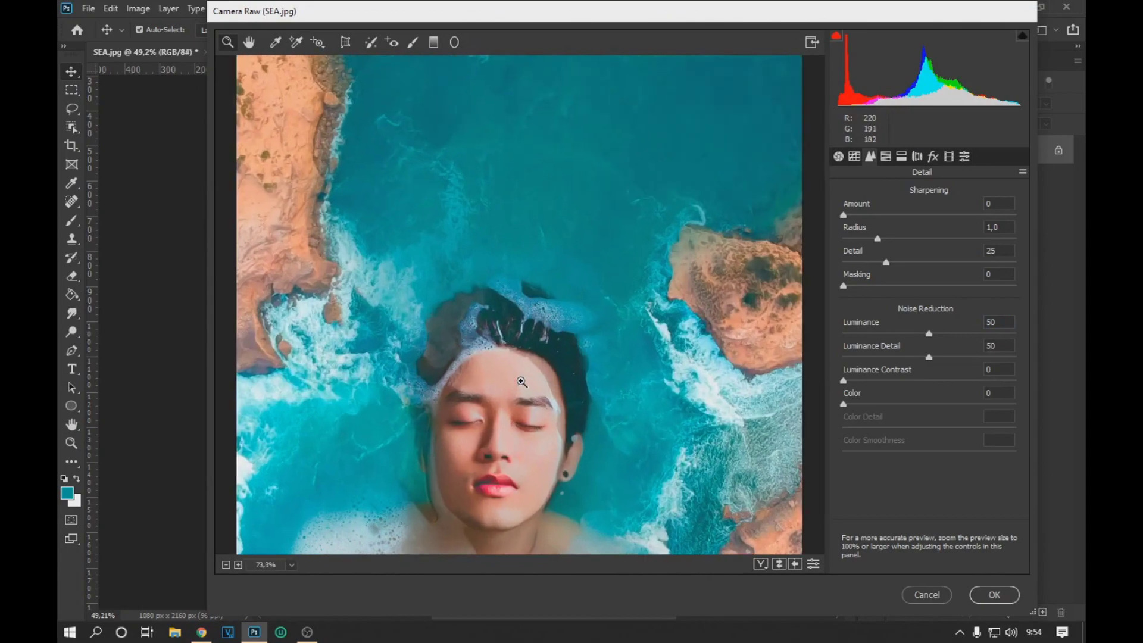
scroll(522, 381, up, 1)
Set Luminance to 100 and Luminance Detail to 80, then apply the noise reduction.
drag(929, 334, 887, 336)
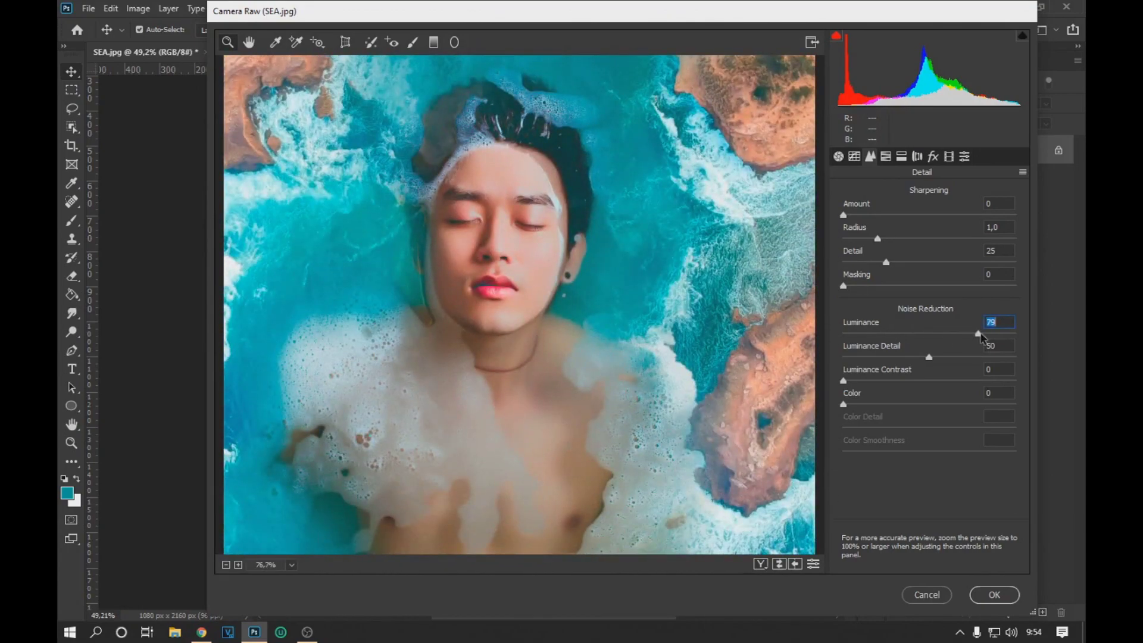
drag(928, 356, 901, 357)
drag(1007, 335, 1012, 339)
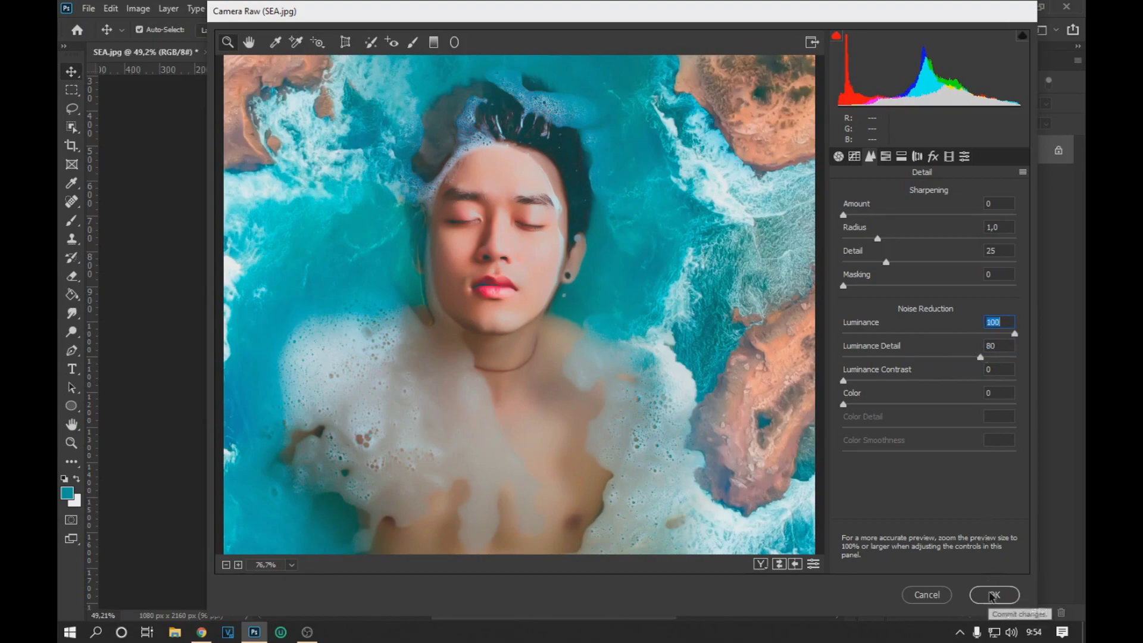
click(992, 595)
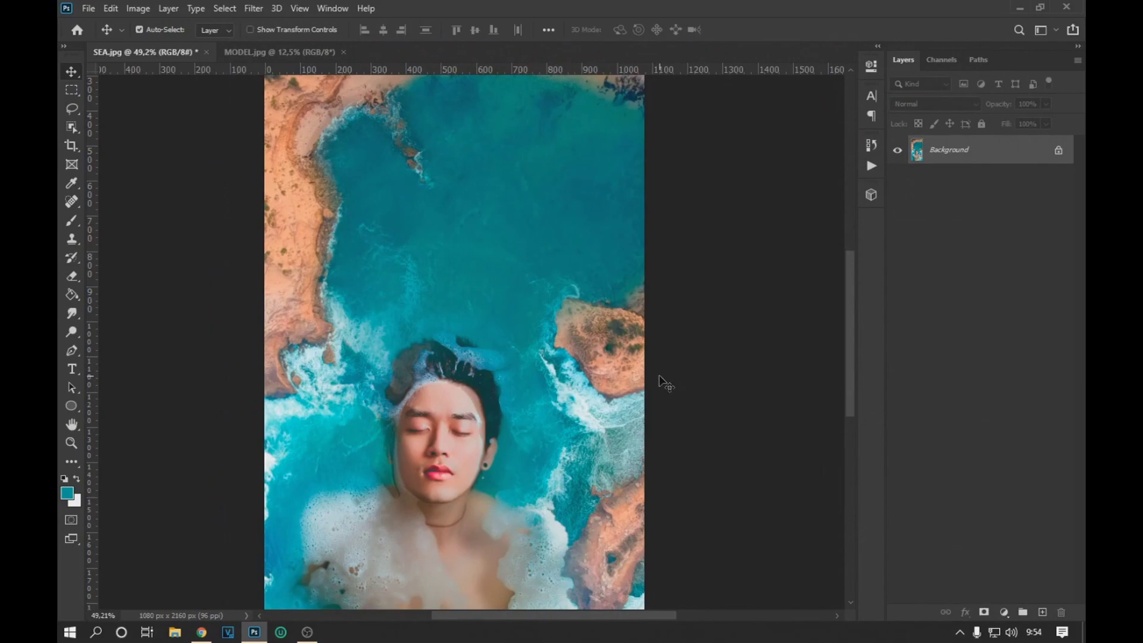
scroll(665, 382, down, 3)
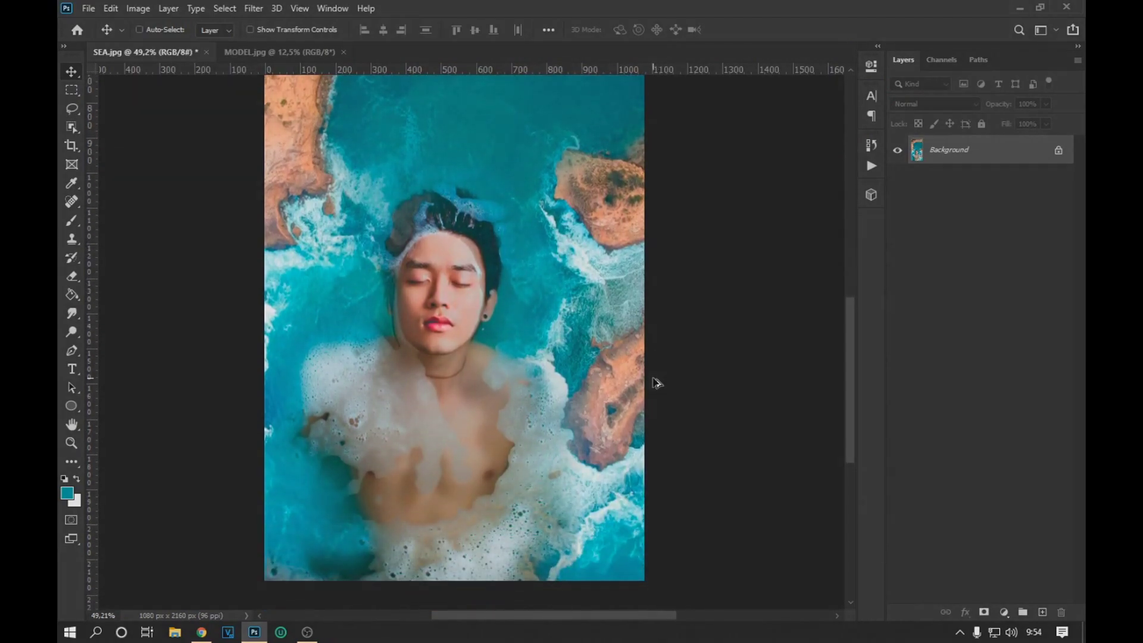